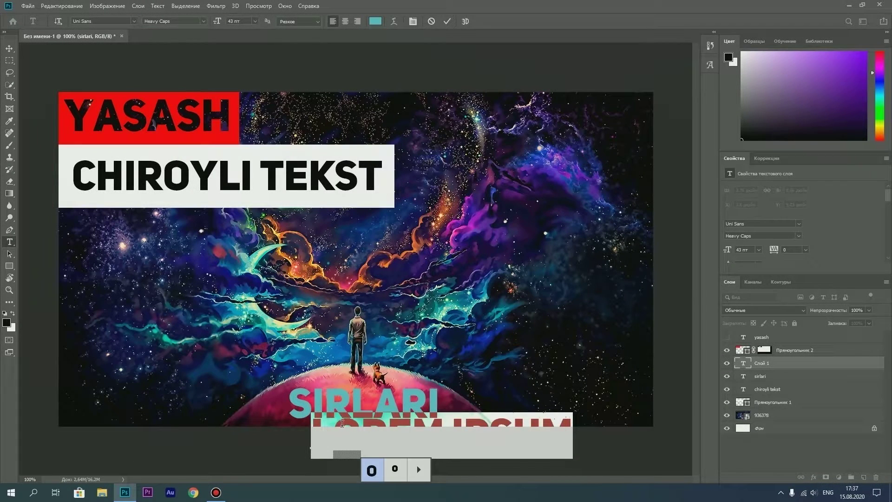
Commit the SIRLARI text and move the red YASASH box flush with the canvas top edge
click(375, 472)
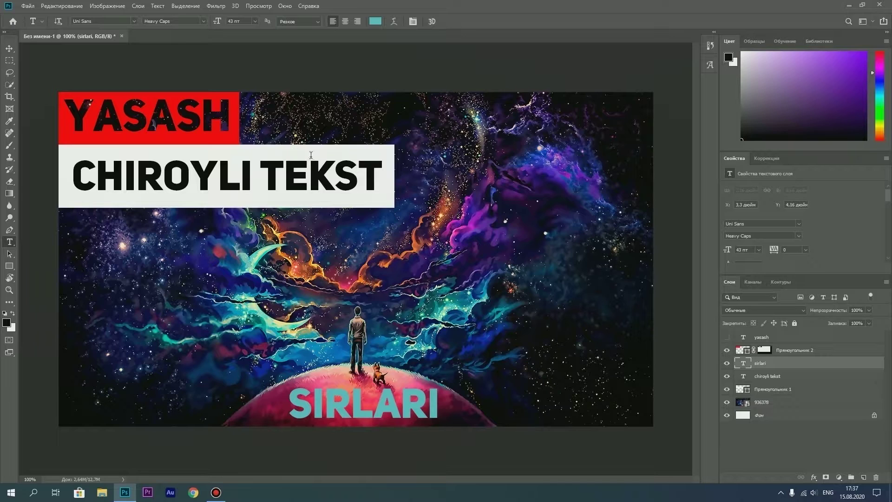
click(822, 354)
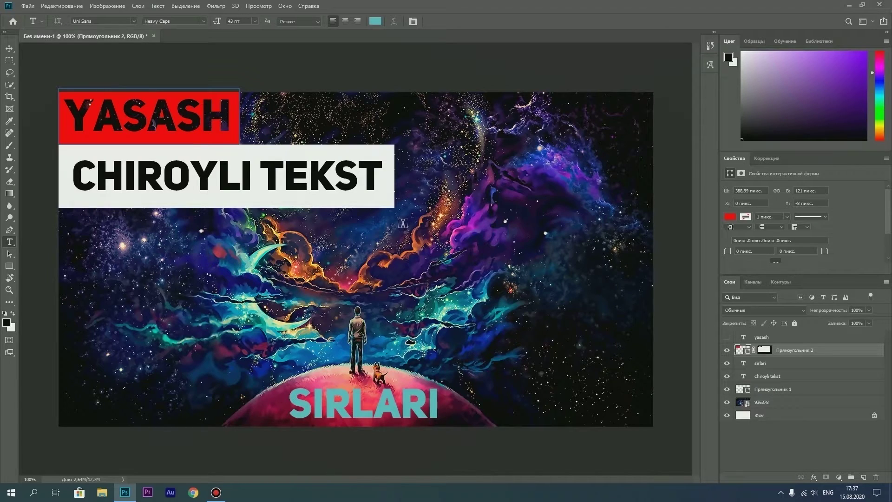
key(ctrl+t)
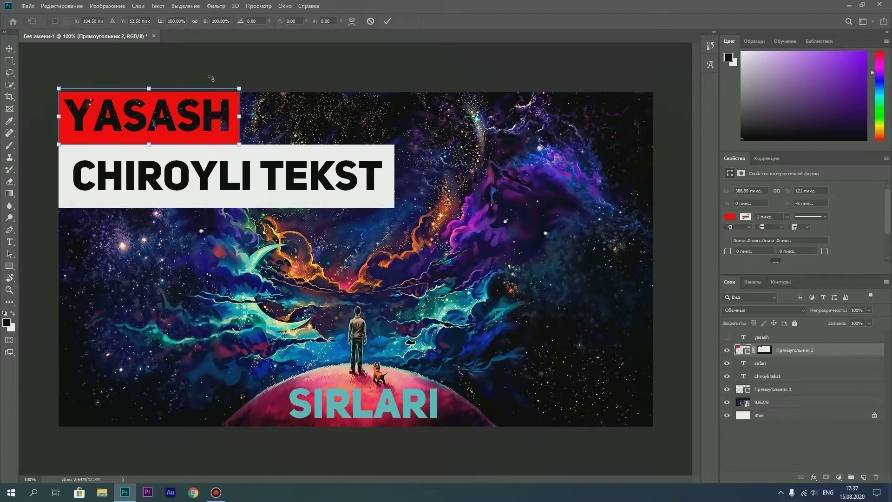
drag(204, 134, 203, 141)
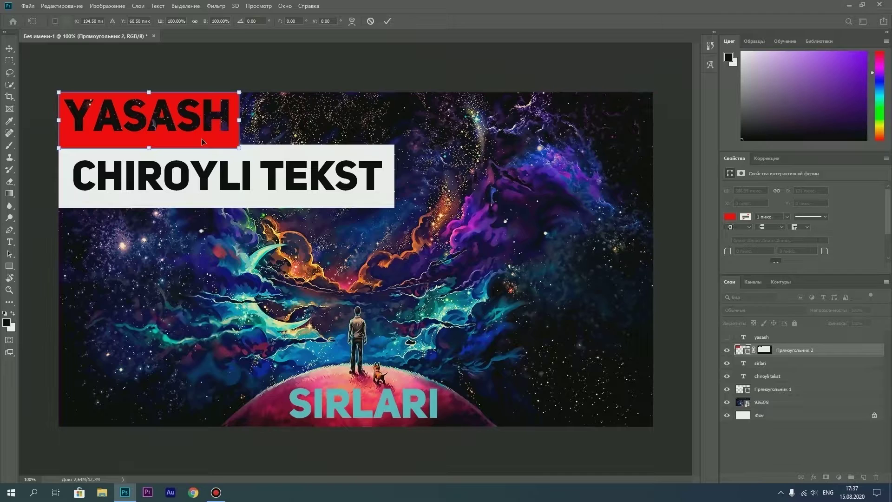
key(t)
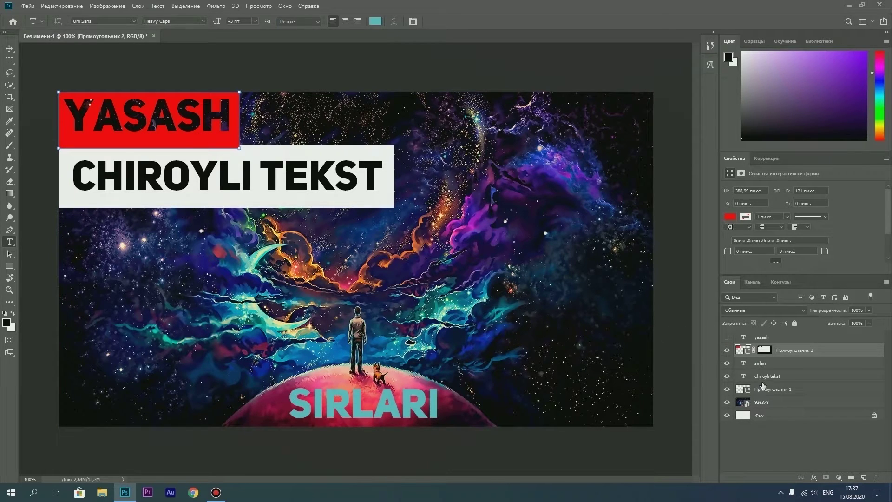
Nudge the white box and its CHIROYLI TEKST text slightly downward together
click(766, 376)
shift+click(771, 389)
key(ctrl+t)
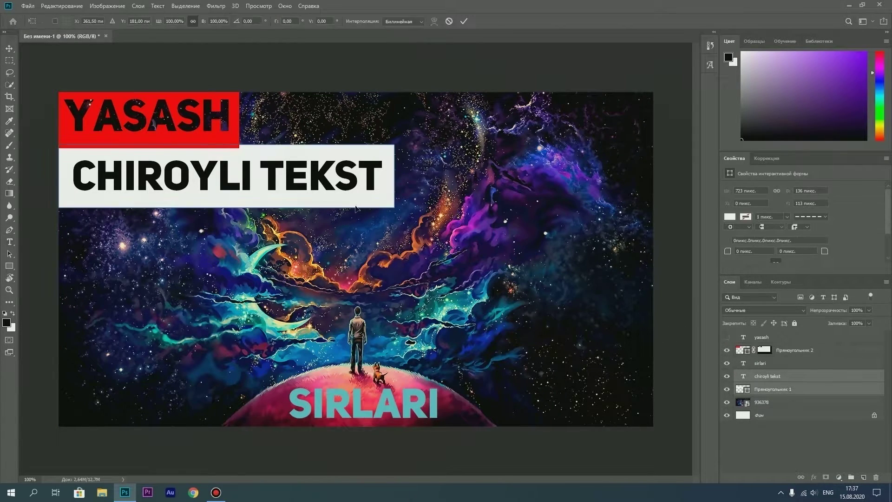
key(Down)
key(Down)
key(Down)
key(Down)
key(Down)
key(Down)
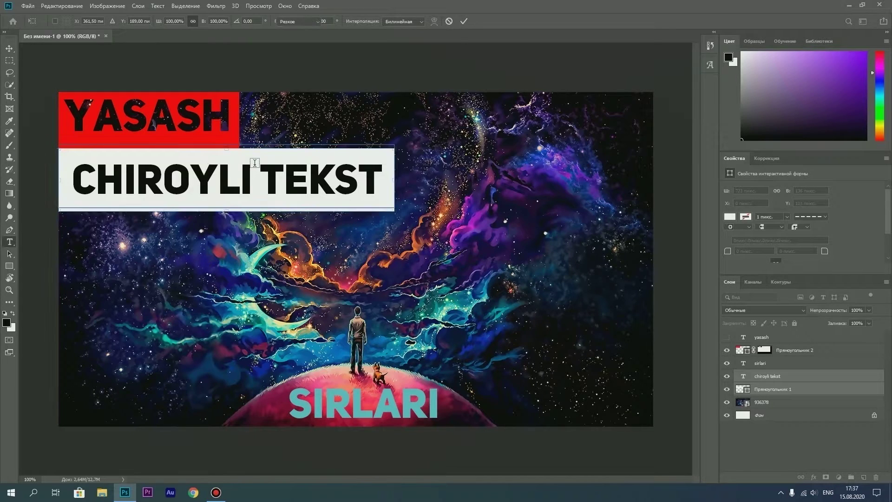
key(Return)
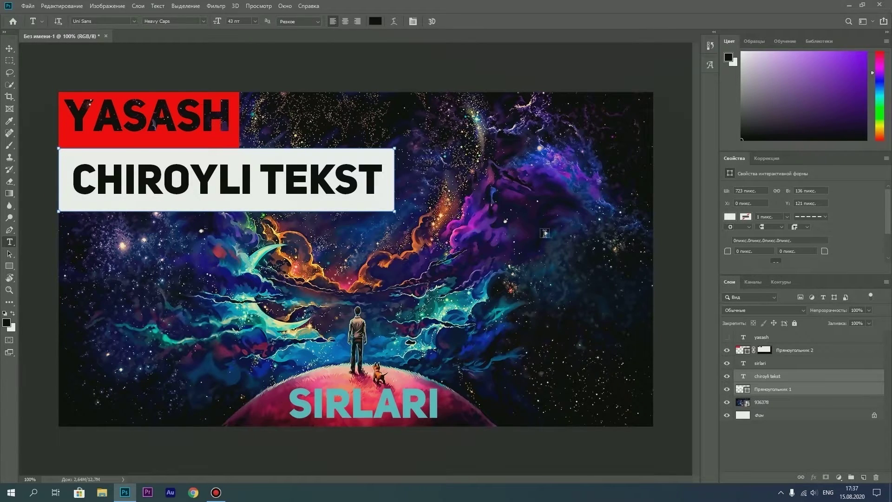
Shorten the red YASASH box to 388.99 × 100 px, kept at X 0, Y 0
click(791, 352)
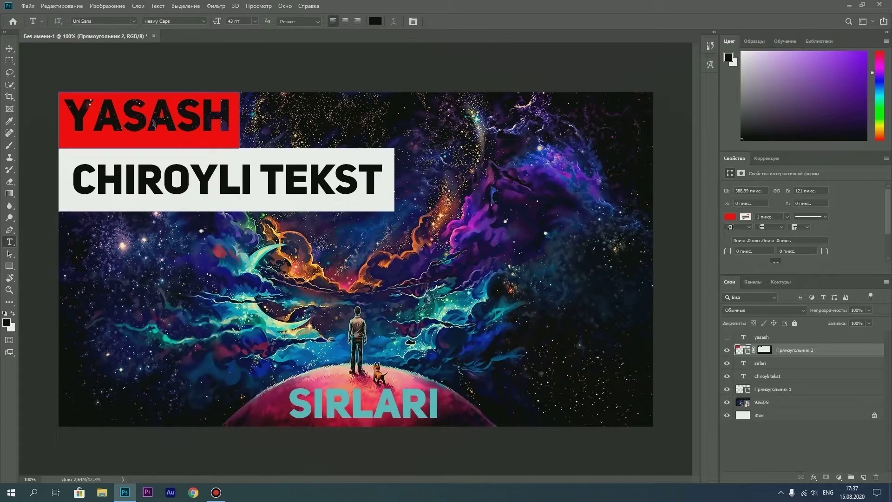
click(9, 267)
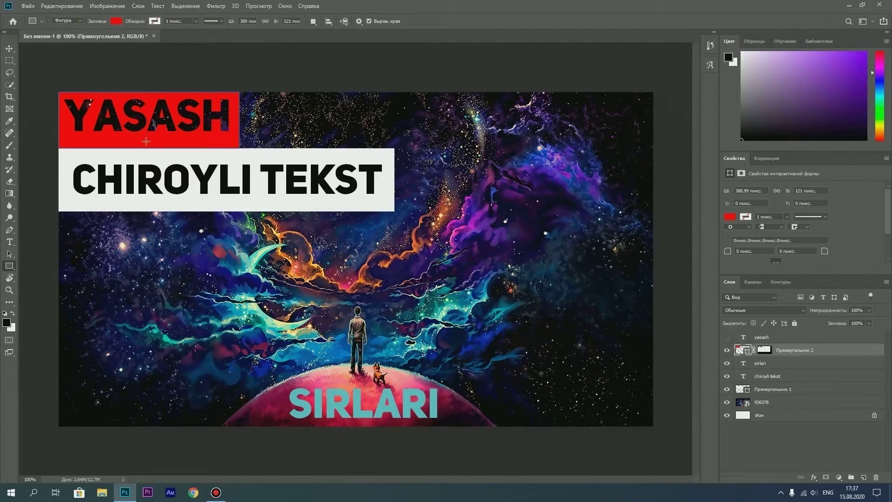
key(ctrl+t)
drag(149, 147, 152, 138)
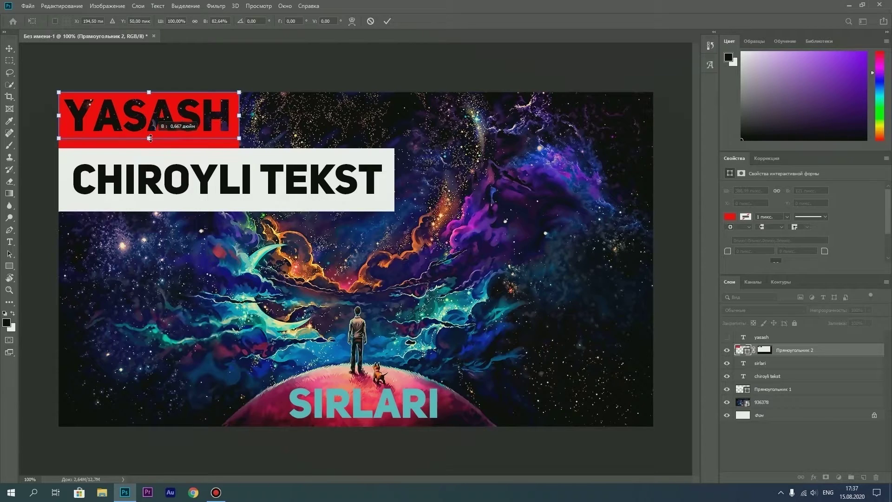
key(Return)
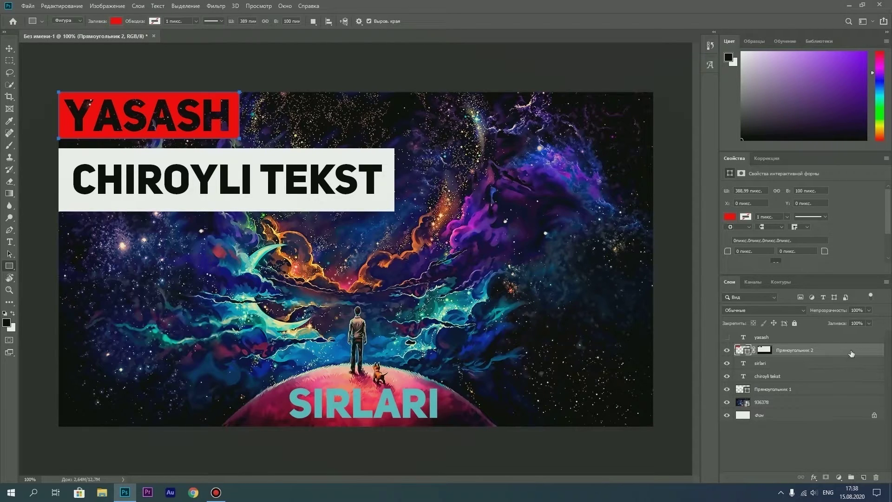
key(ctrl+t)
drag(281, 138, 310, 277)
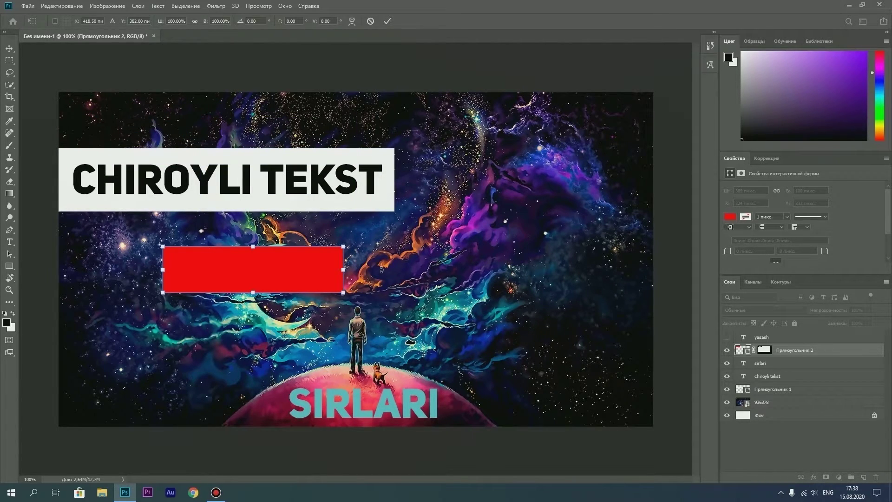
key(ctrl+z)
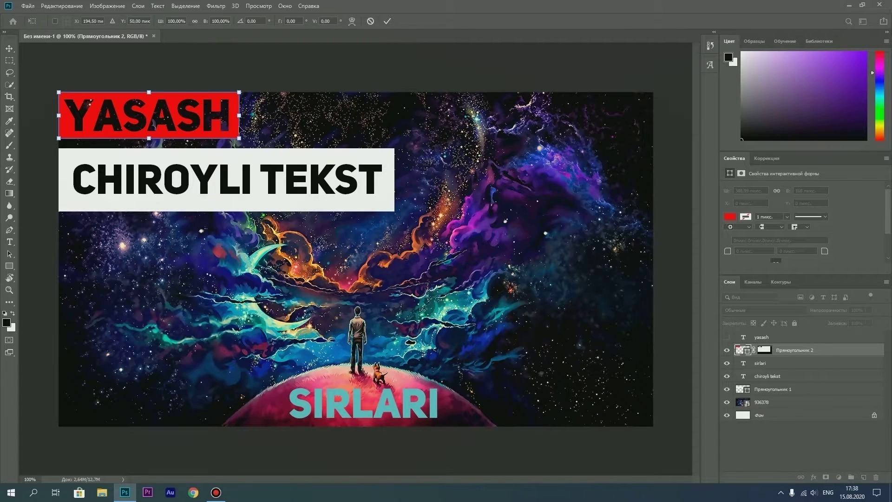
key(u)
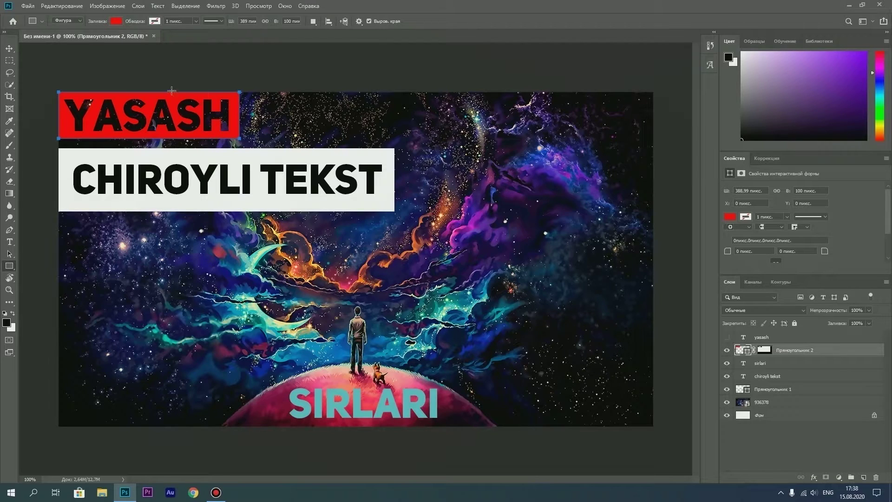
Make a new document: 1280 × 720 pixels, 150 pixels/inch, RGB 8-bit, white background
click(29, 6)
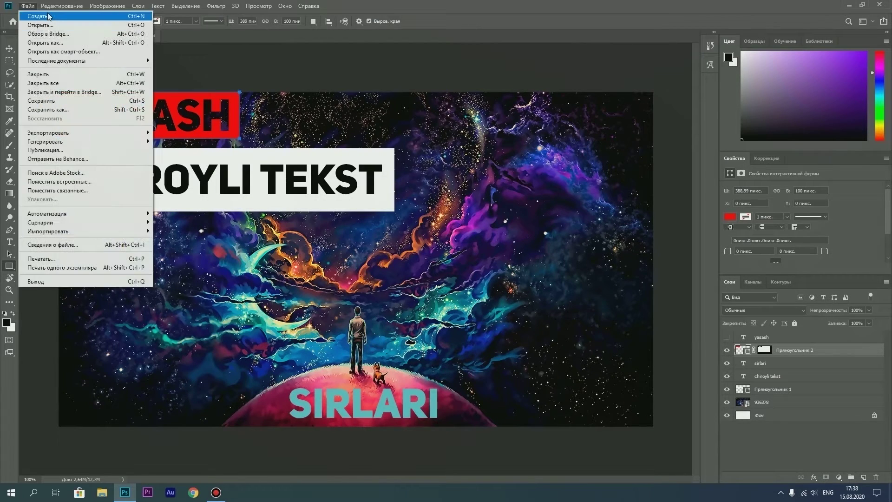
click(39, 16)
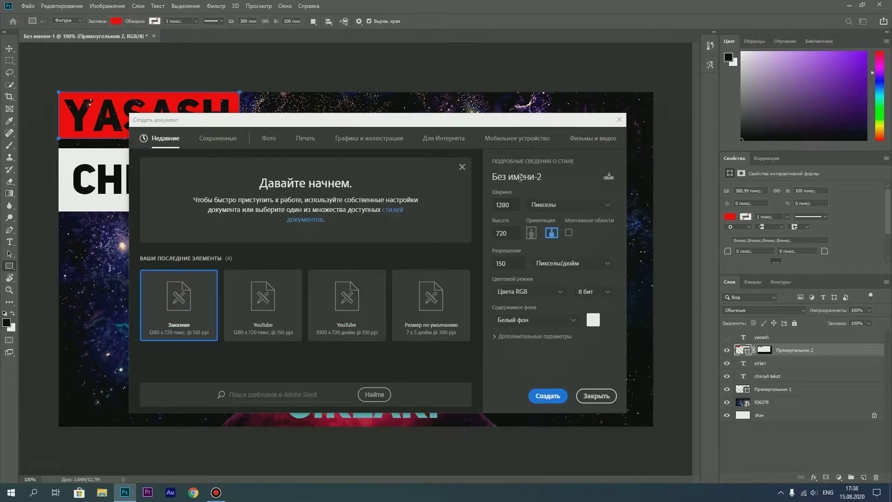
click(555, 206)
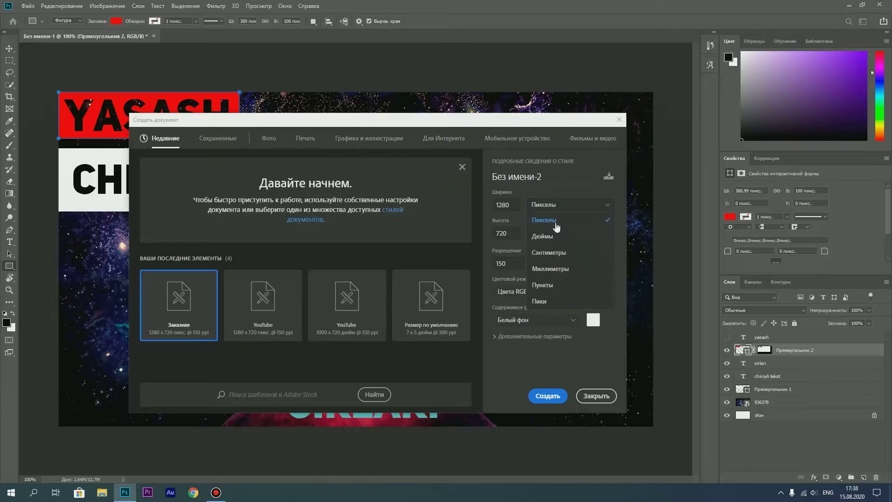
click(557, 227)
click(508, 204)
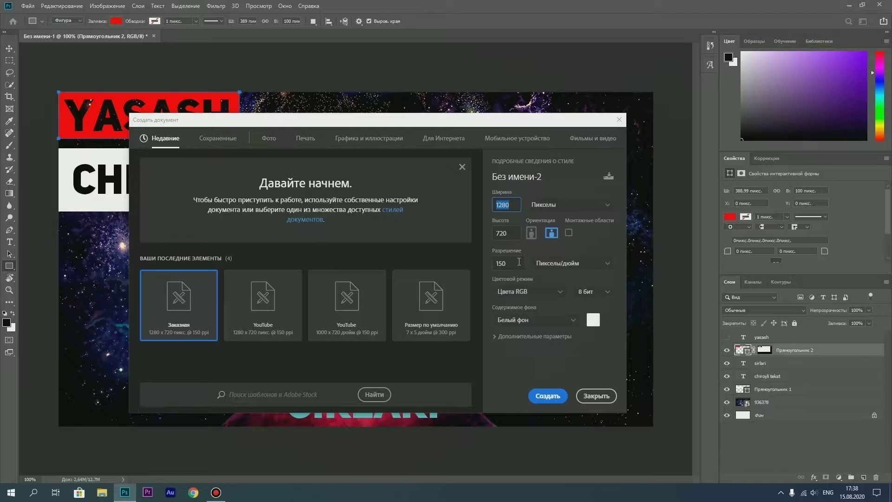
click(547, 264)
click(530, 264)
click(598, 296)
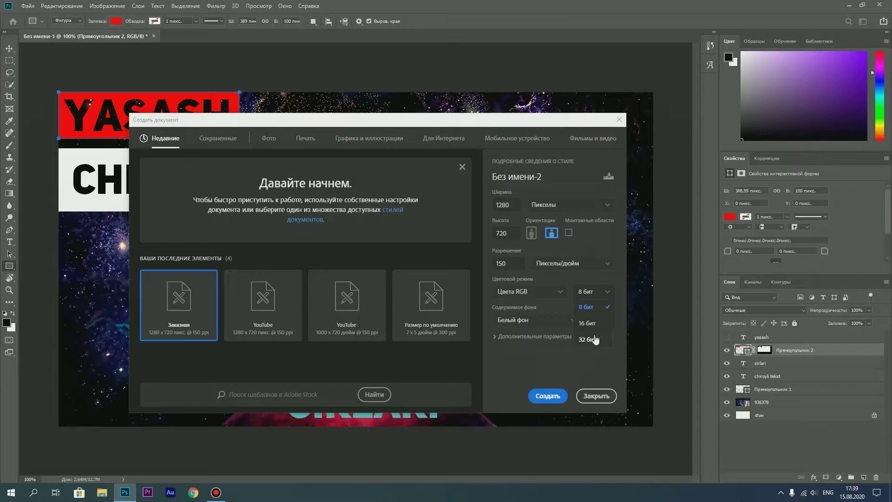
click(578, 362)
click(556, 394)
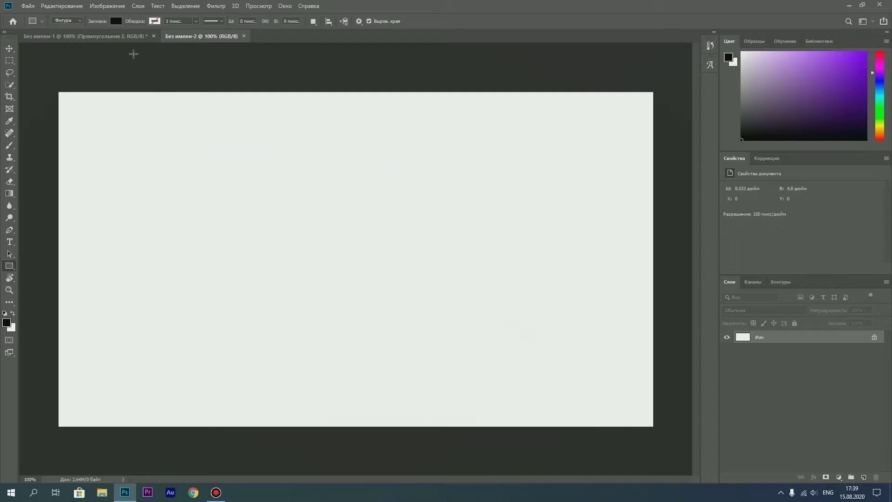
Copy the 936378 space image into the new document and scale it to fill the canvas
click(123, 38)
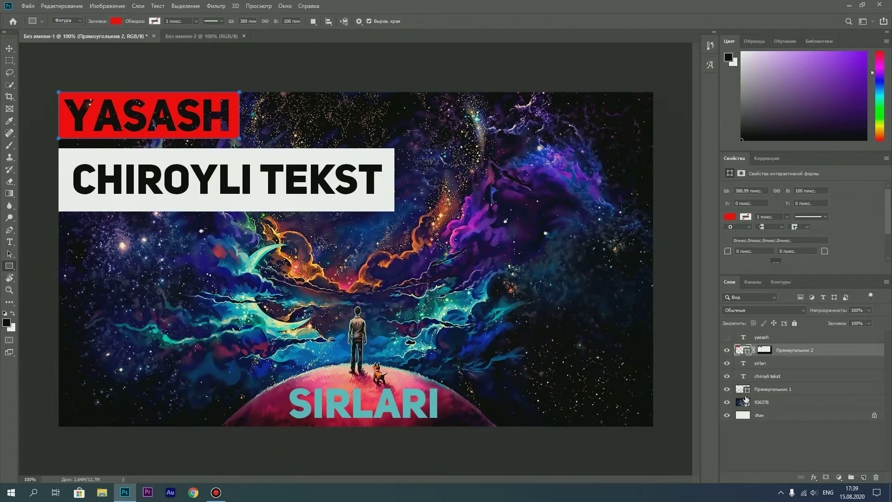
mouse_move(746, 399)
mouse_down()
mouse_move(336, 189)
mouse_move(325, 204)
mouse_up()
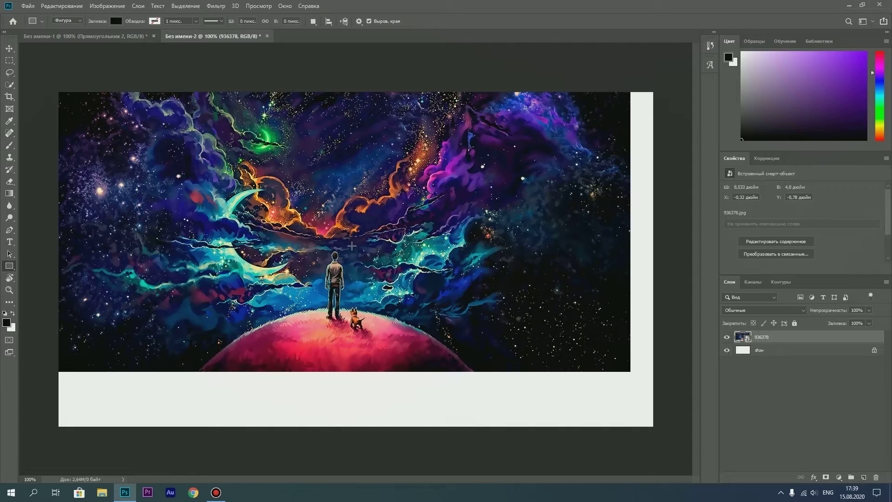
key(ctrl+t)
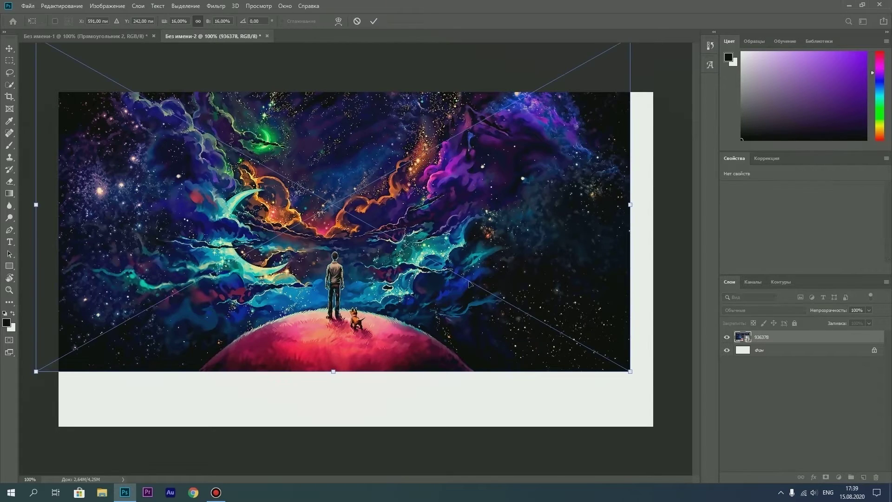
drag(469, 283, 491, 336)
click(9, 265)
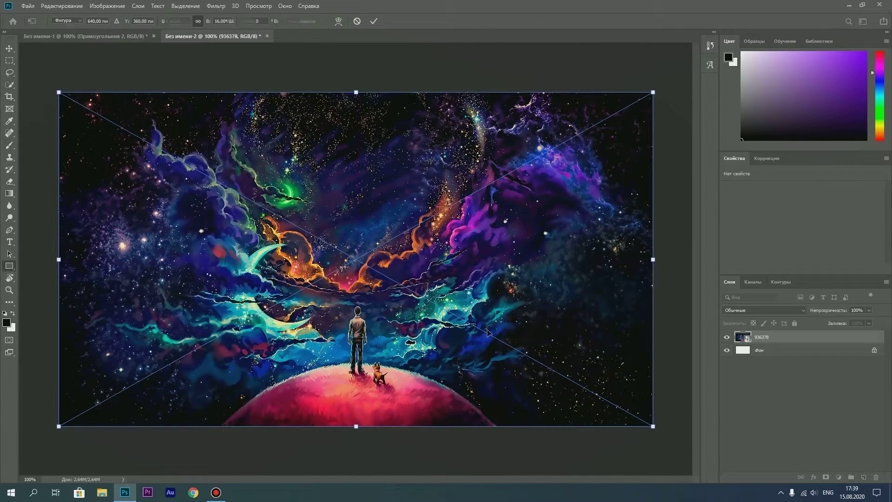
click(215, 492)
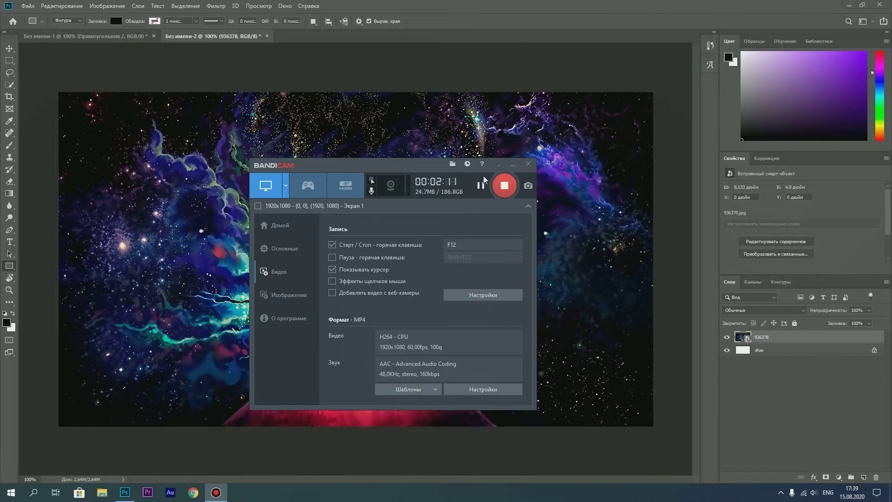
Add an empty layer, Слой 1, above the 936378 space artwork
click(500, 167)
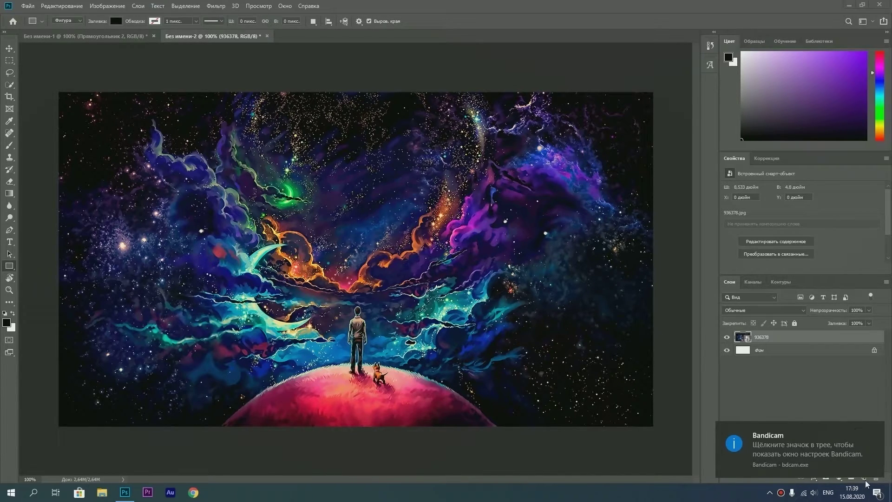
drag(753, 445, 891, 457)
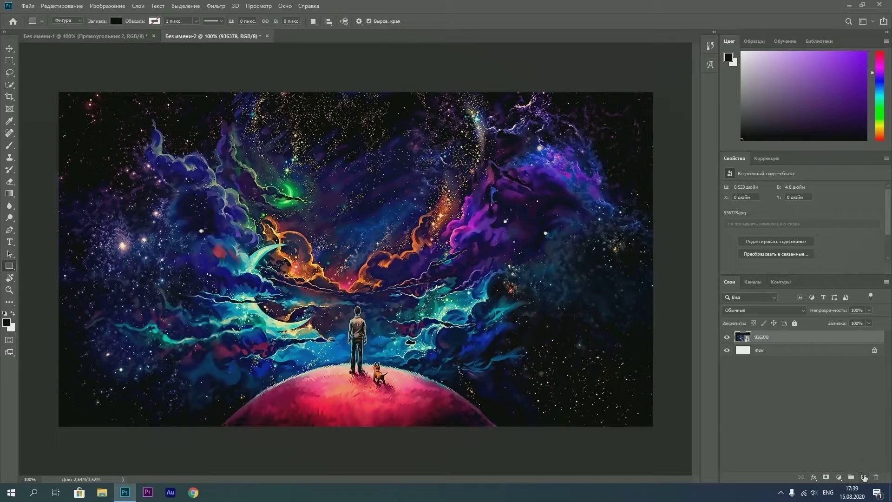
click(871, 478)
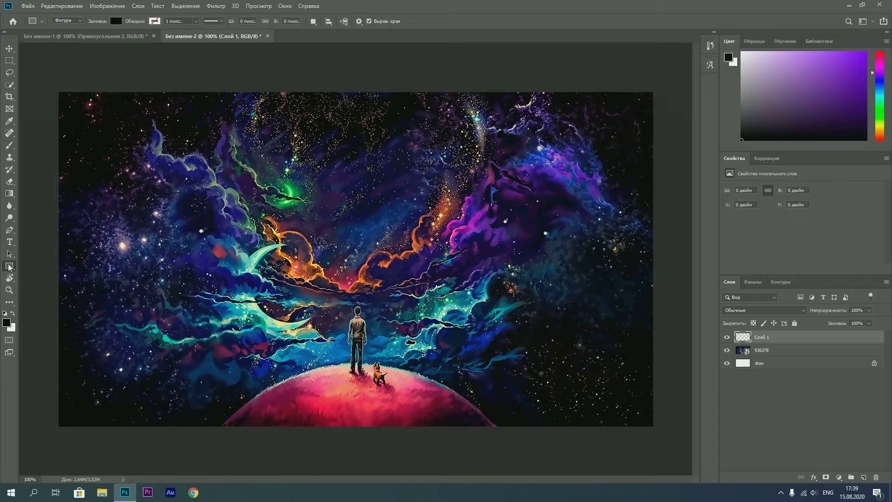
Draw a white-filled 706 × 142 px rectangle across the top-left, with an empty layer above
right_click(9, 268)
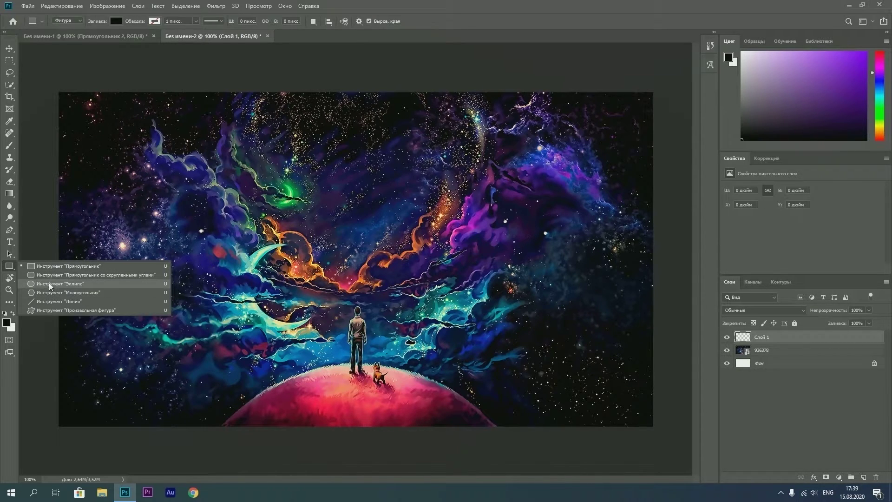
click(51, 266)
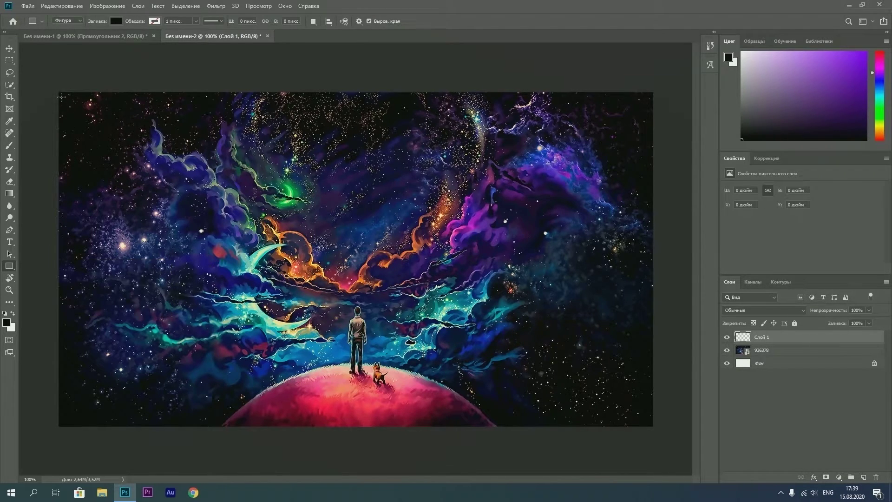
drag(62, 93, 389, 159)
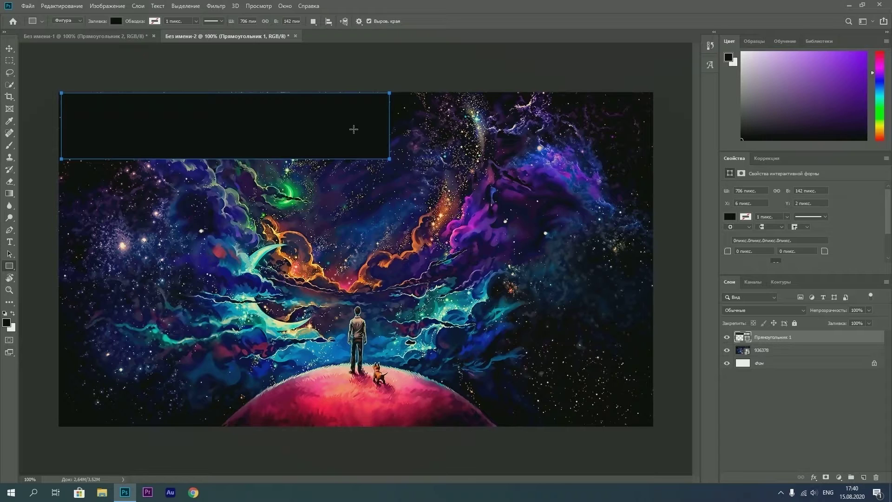
click(115, 22)
click(77, 69)
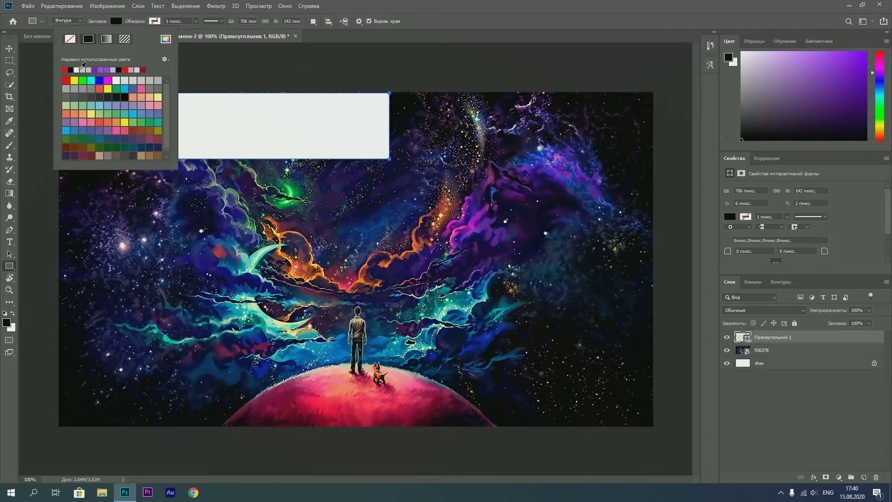
click(442, 22)
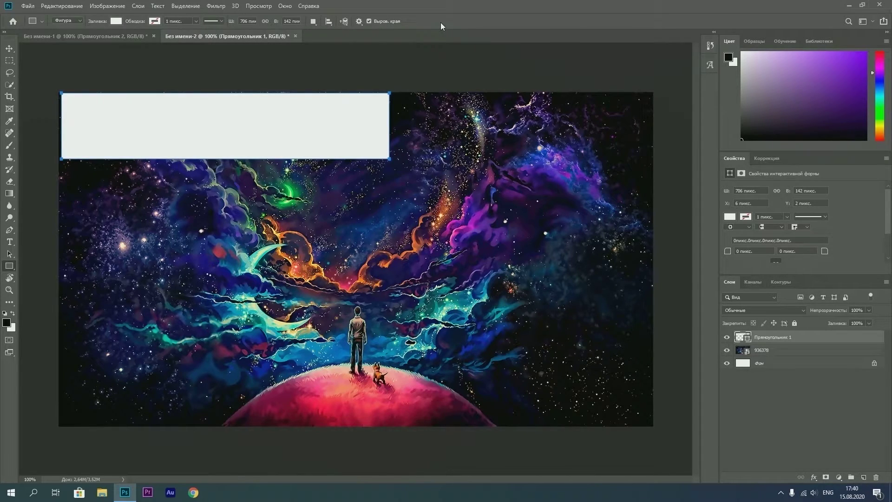
key(Return)
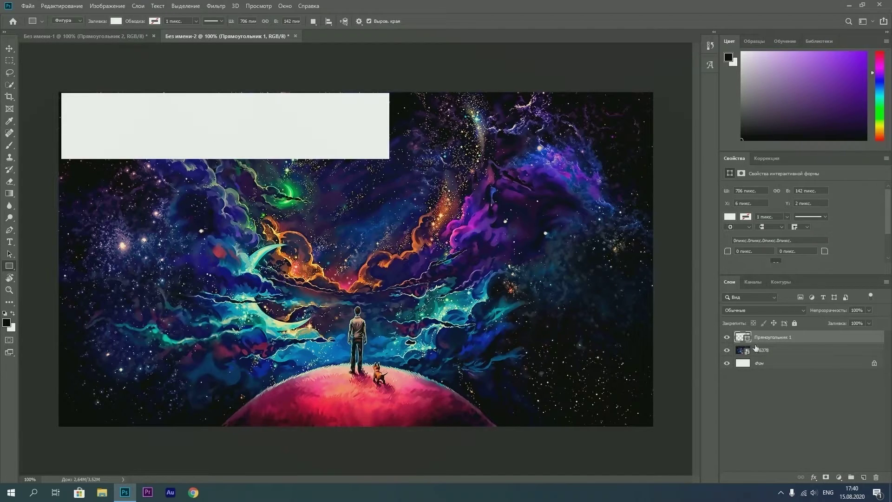
click(864, 477)
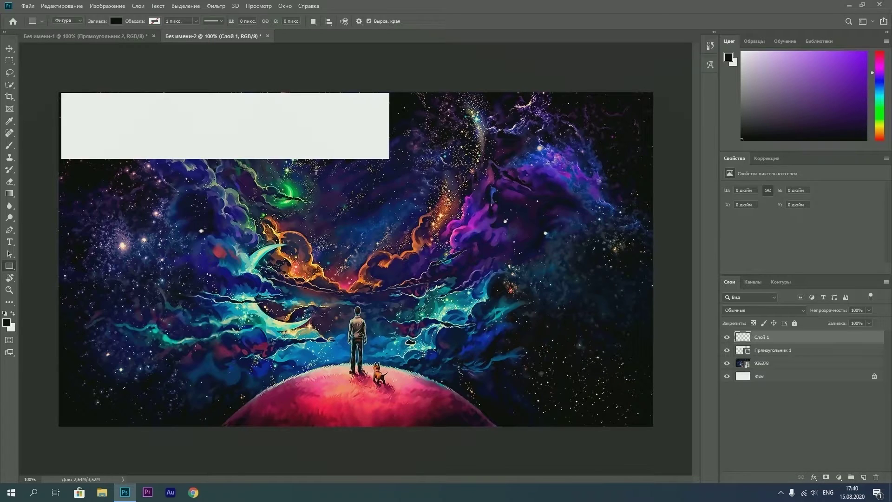
Type CHIROYLI TEKST in 43 pt Uni Sans Heavy Caps inside the white banner and position it
click(9, 242)
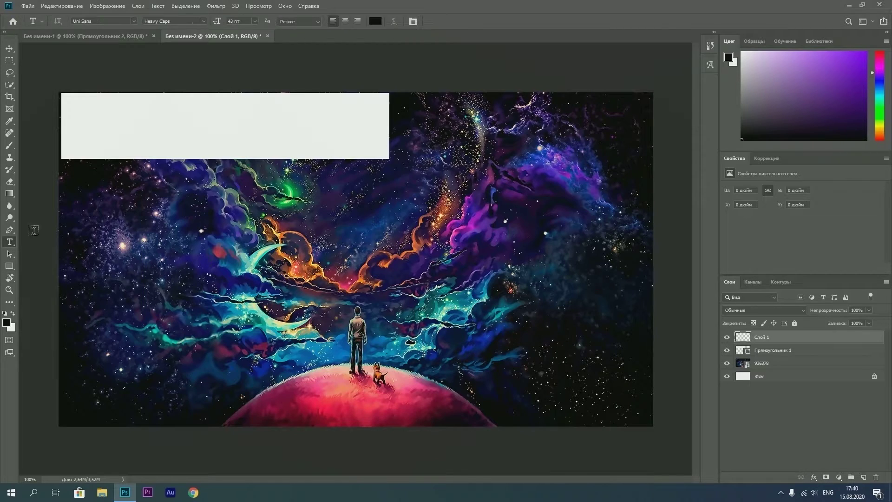
click(88, 133)
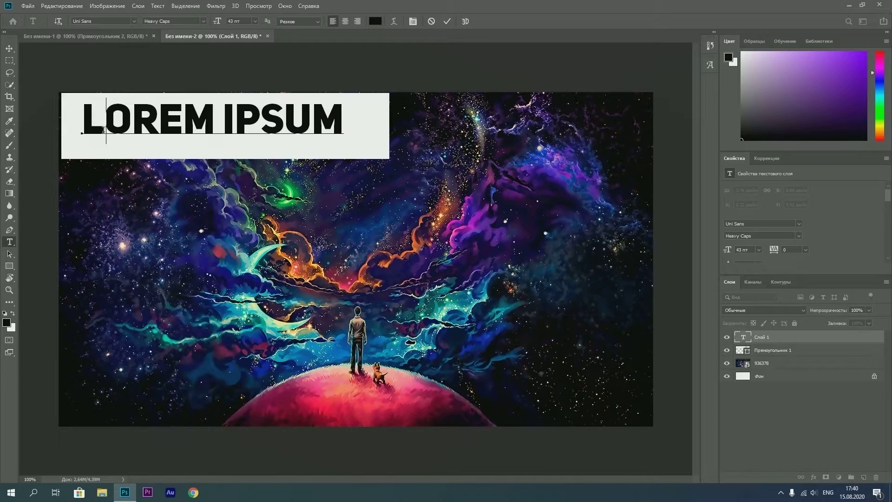
text(CHIR)
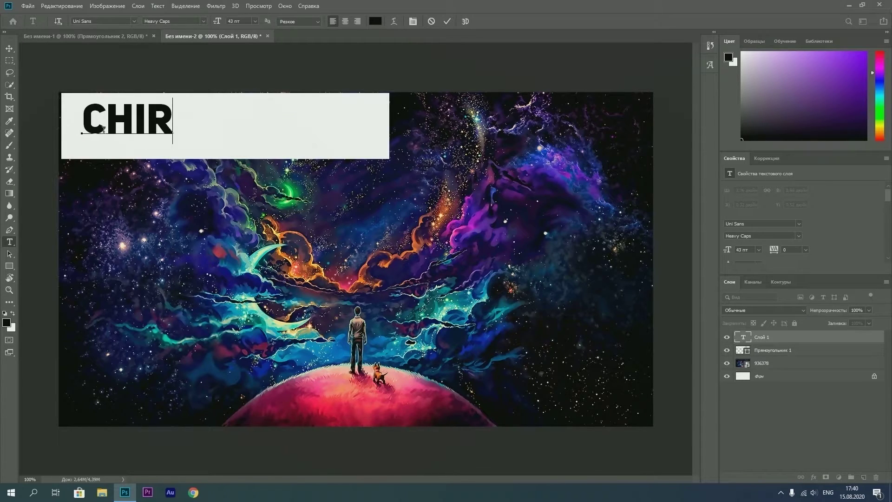
text(O YLI)
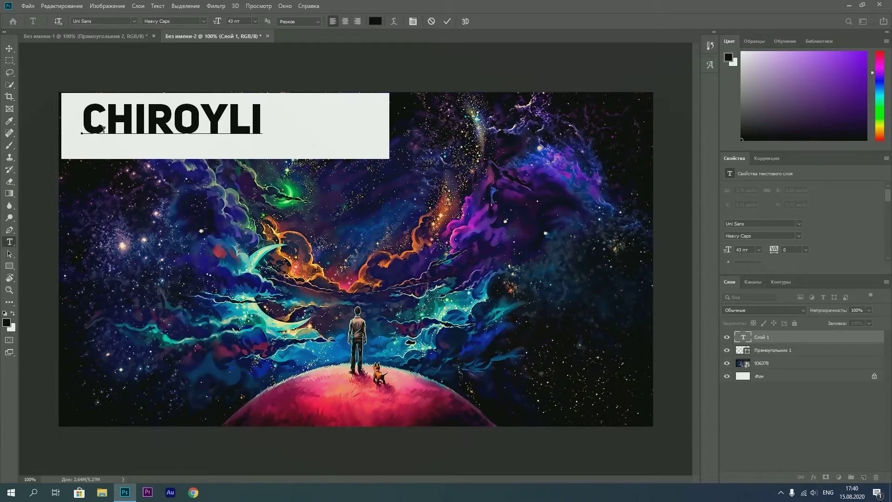
text( TEK)
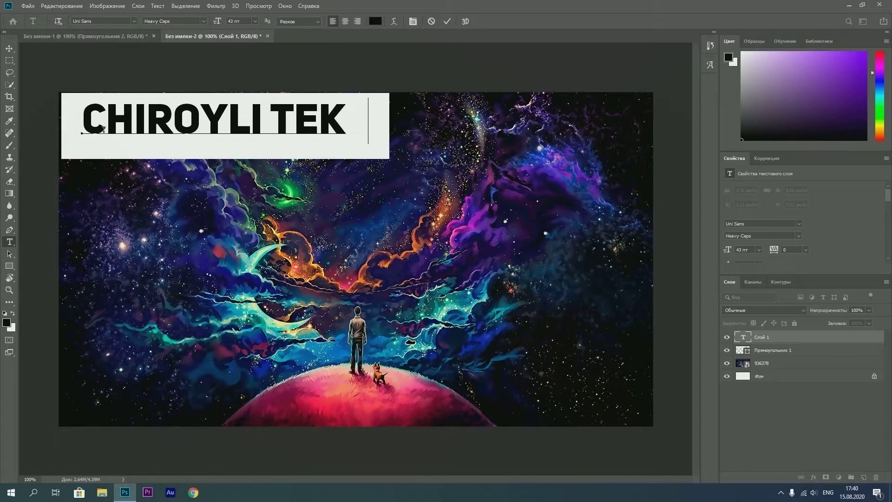
text(ST)
click(47, 33)
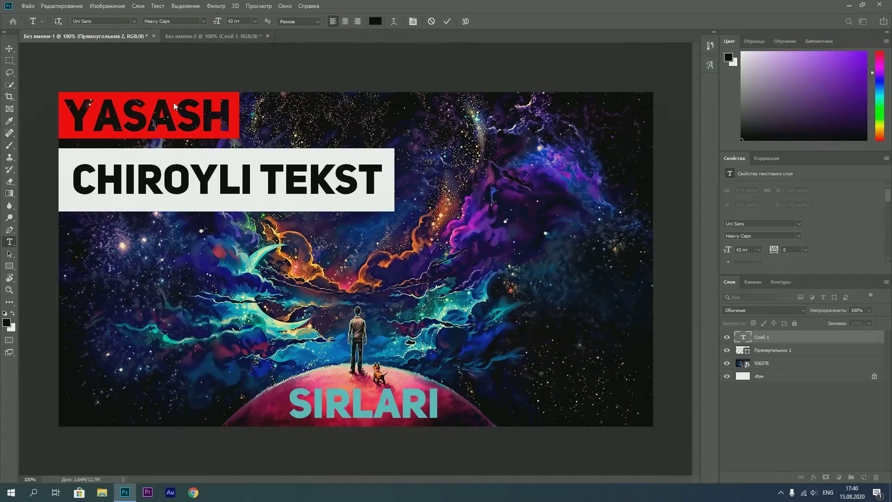
click(226, 37)
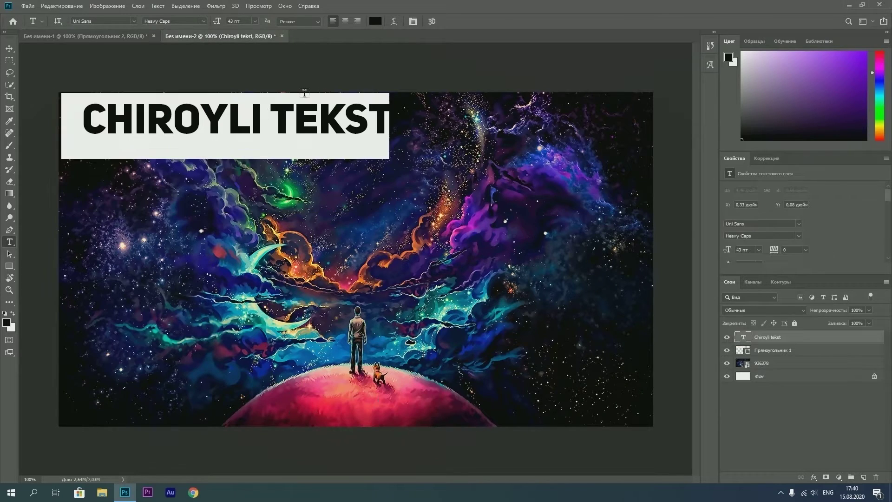
click(351, 123)
drag(319, 152, 332, 157)
click(320, 156)
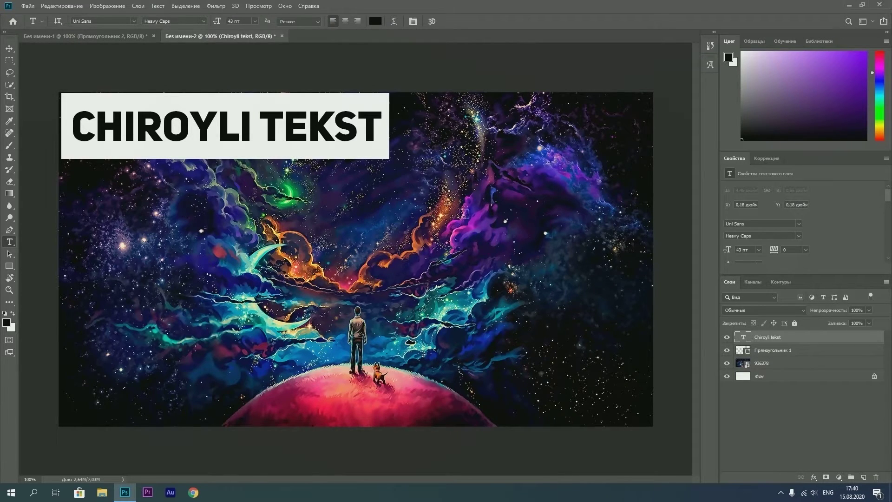
click(807, 353)
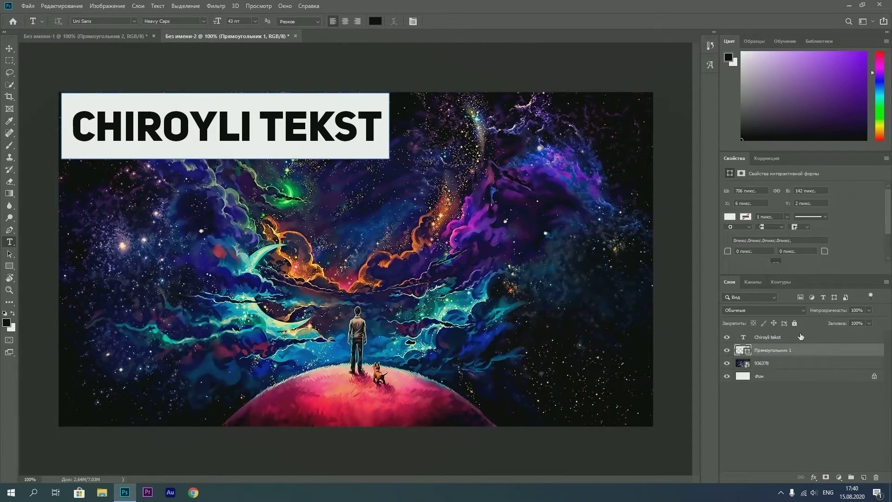
Move the white banner and CHIROYLI TEKST together down to X 0, Y 119 px
ctrl+click(800, 339)
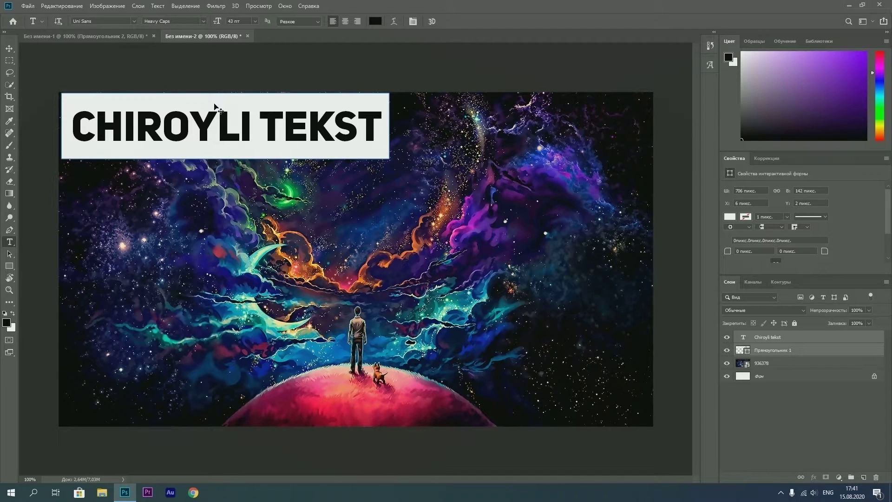
key(ctrl+t)
mouse_move(268, 112)
mouse_down()
mouse_move(349, 285)
mouse_move(262, 379)
mouse_move(269, 157)
mouse_move(268, 166)
mouse_up()
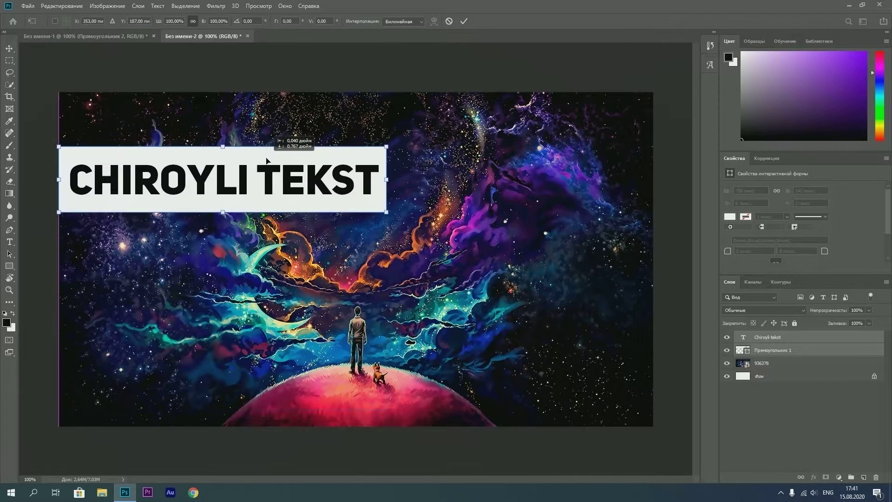
key(t)
key(Return)
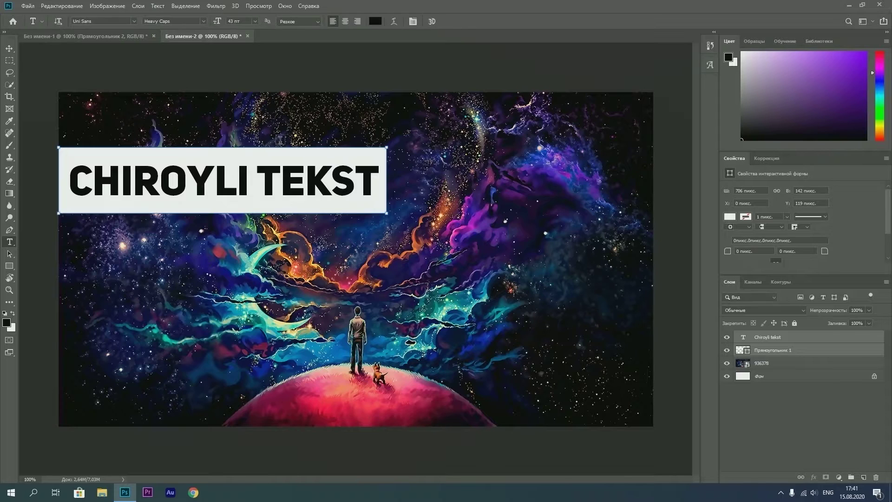
Draw a red 460 × 120 px rectangle at the top-left, with an empty layer on top
click(763, 419)
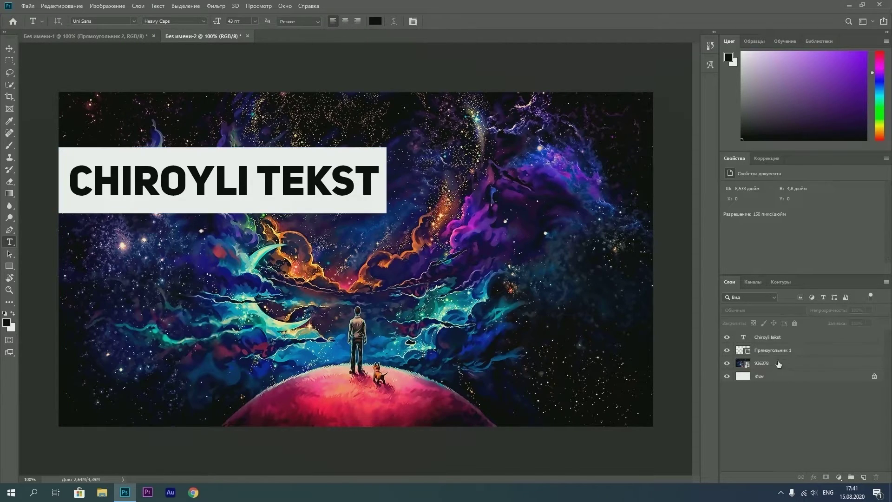
click(863, 477)
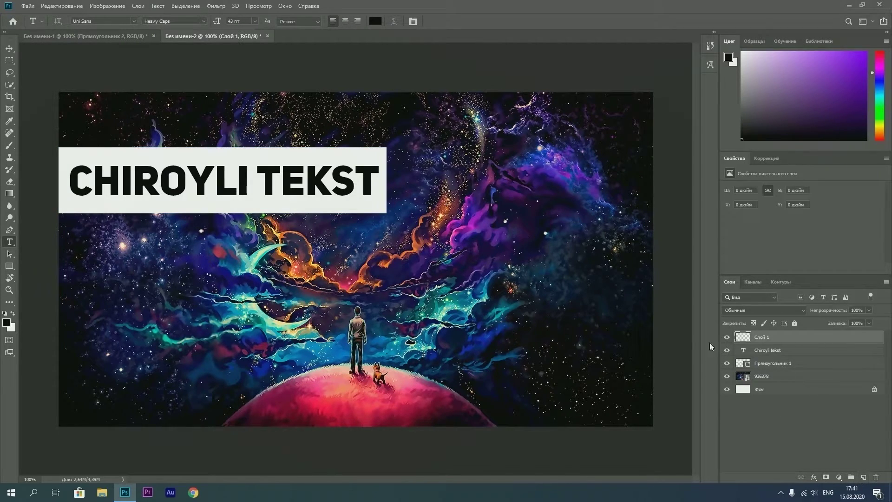
right_click(9, 265)
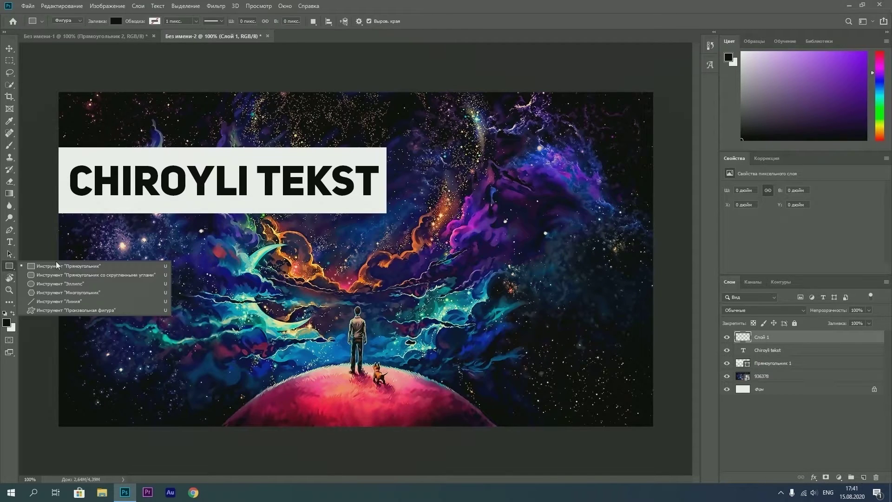
click(54, 275)
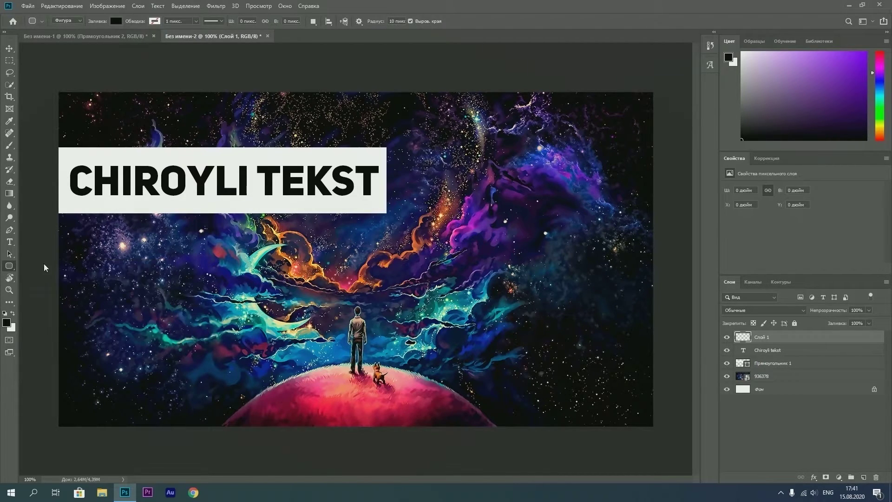
right_click(9, 266)
click(45, 265)
drag(58, 92, 271, 148)
click(115, 21)
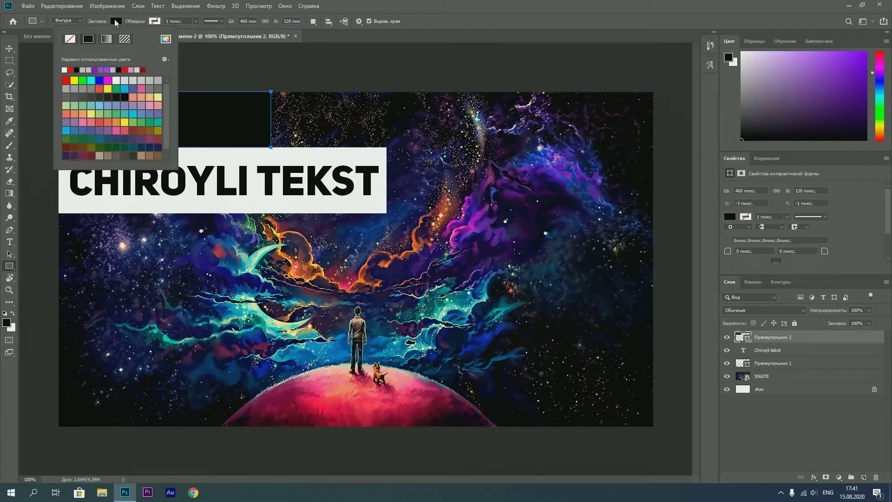
click(71, 70)
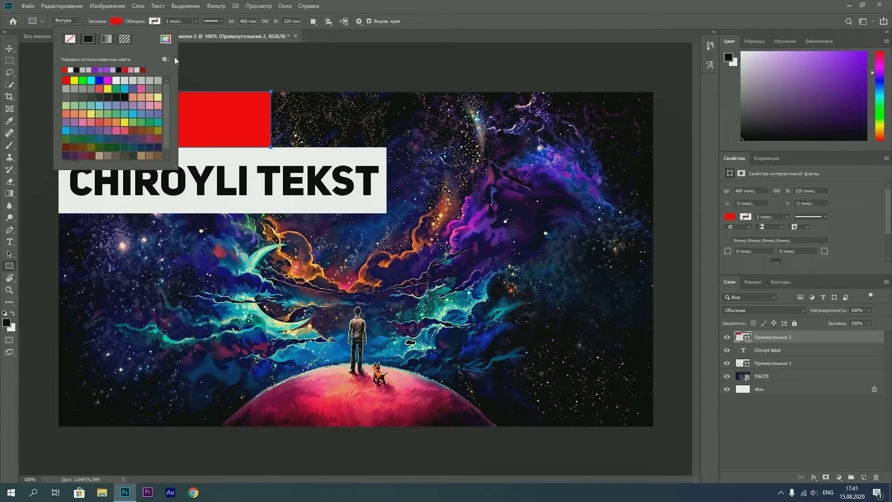
key(Return)
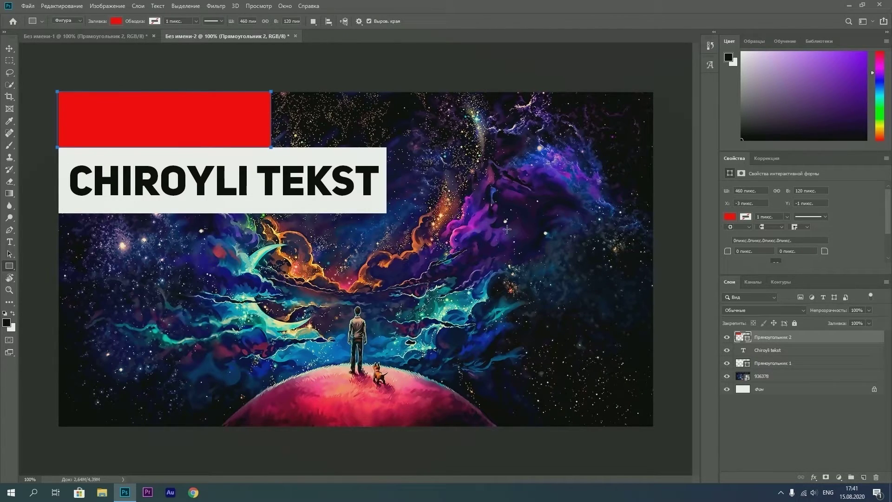
click(864, 478)
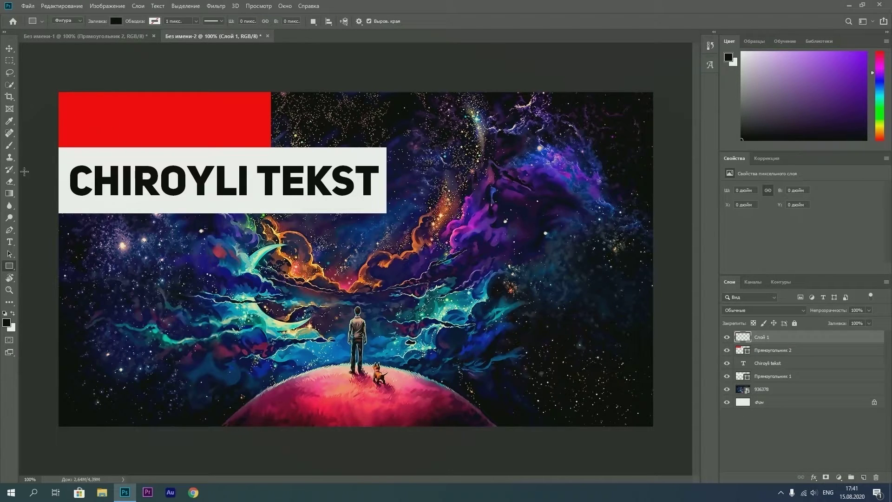
Type the black heading YASASH inside the red box and shift it down into place
click(10, 242)
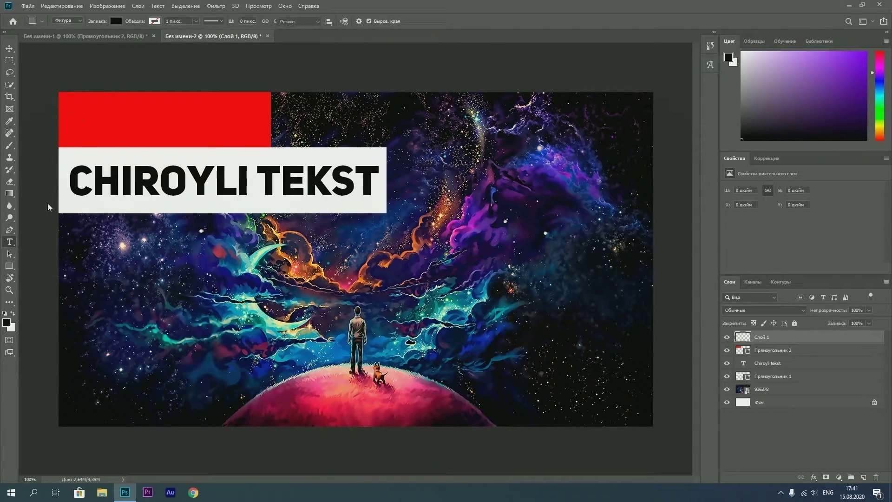
click(84, 117)
text(YA)
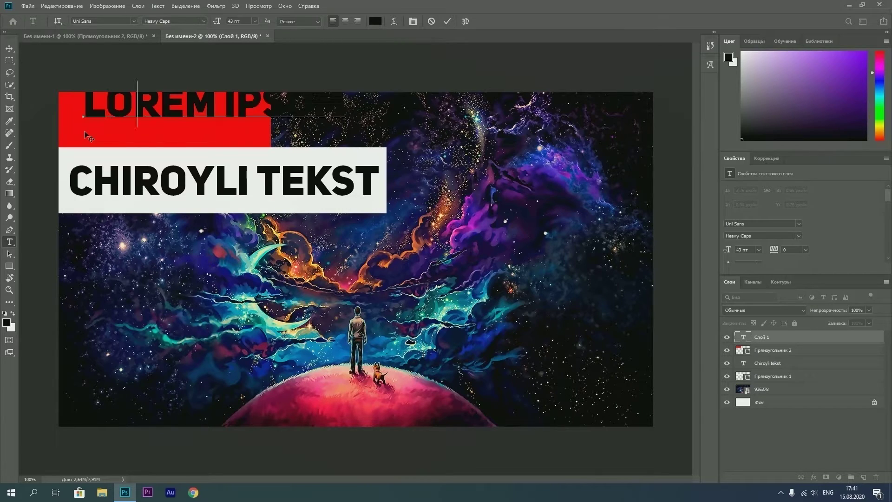
text(G)
key(BackSpace)
text(SA)
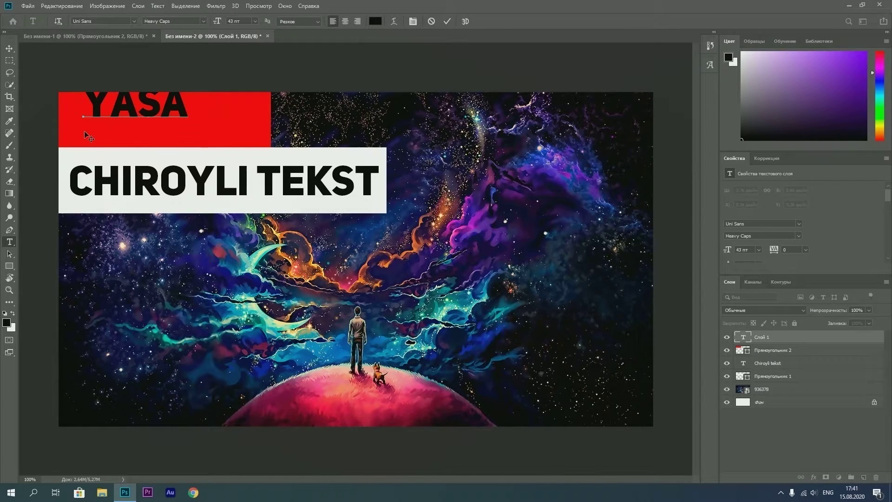
text(SH)
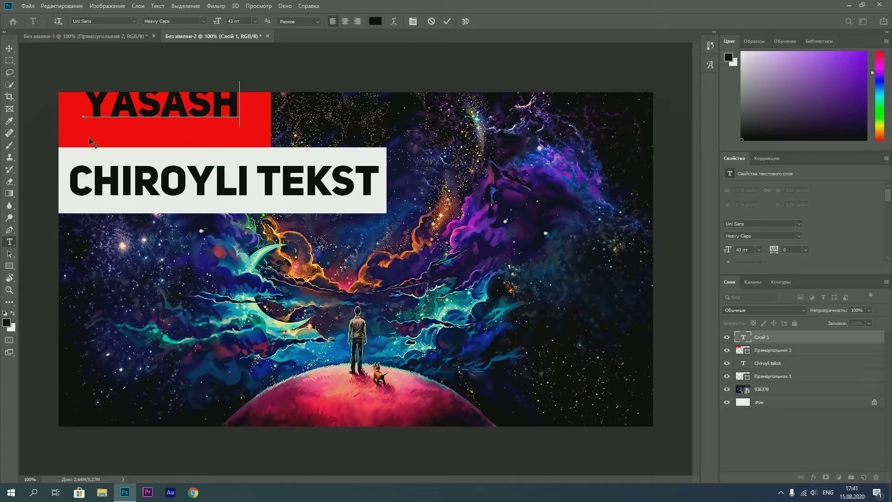
ctrl+drag(91, 142, 92, 154)
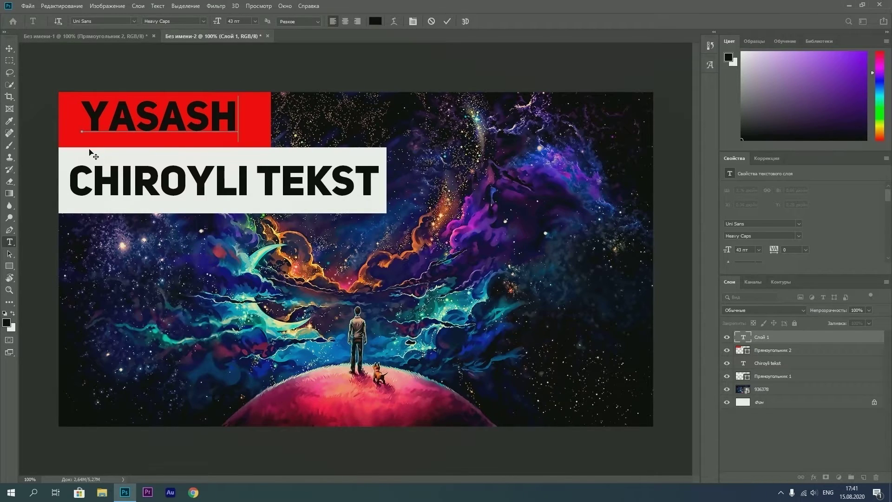
double_click(120, 115)
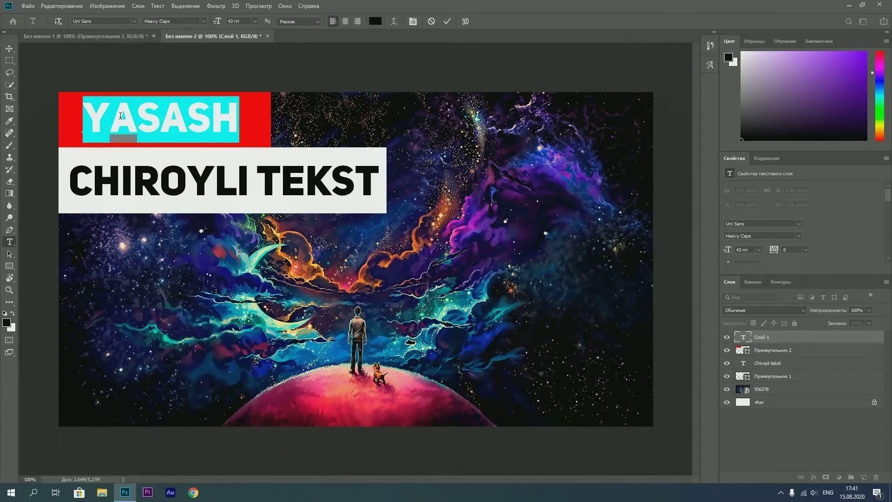
click(278, 127)
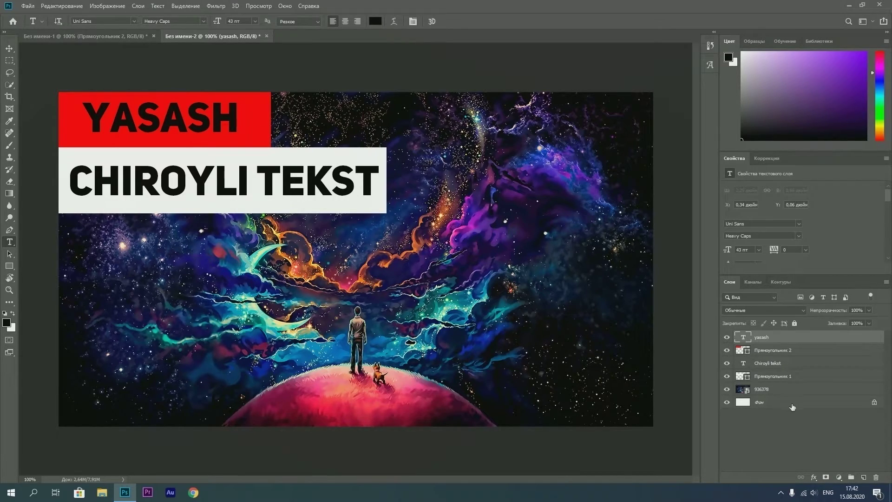
Make the yasash text layer active and choose the Quick Selection tool
click(767, 350)
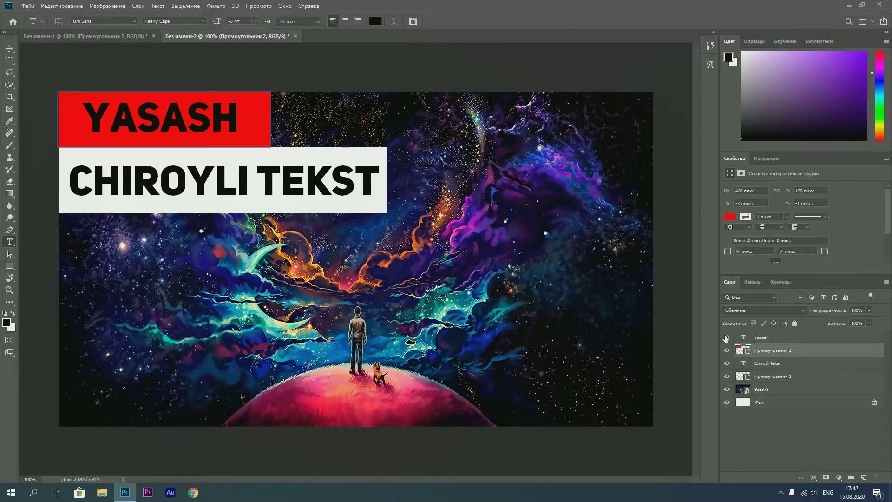
click(726, 337)
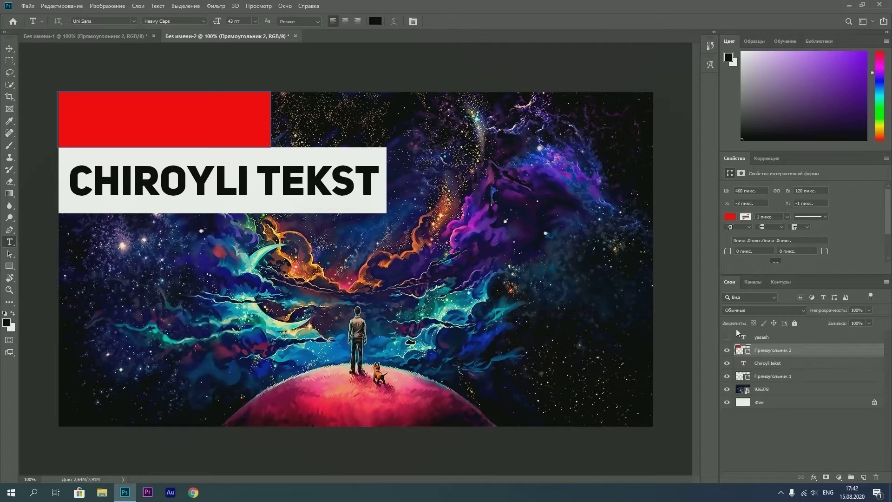
click(727, 337)
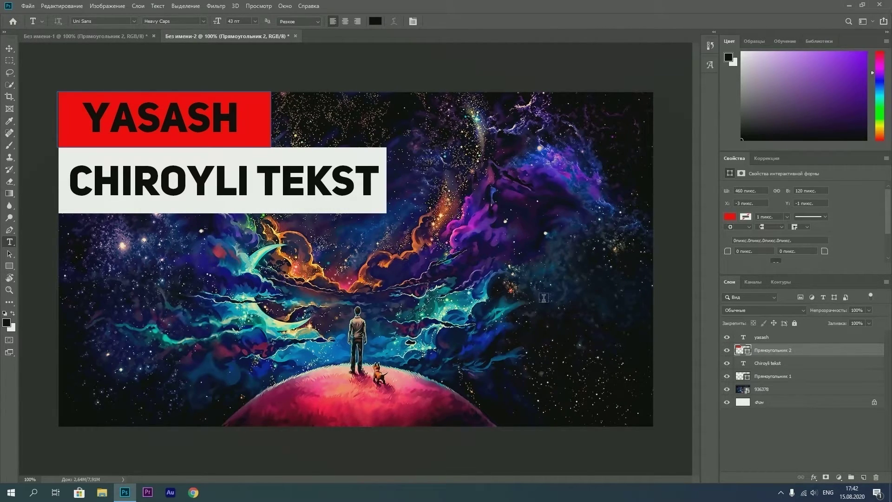
click(779, 339)
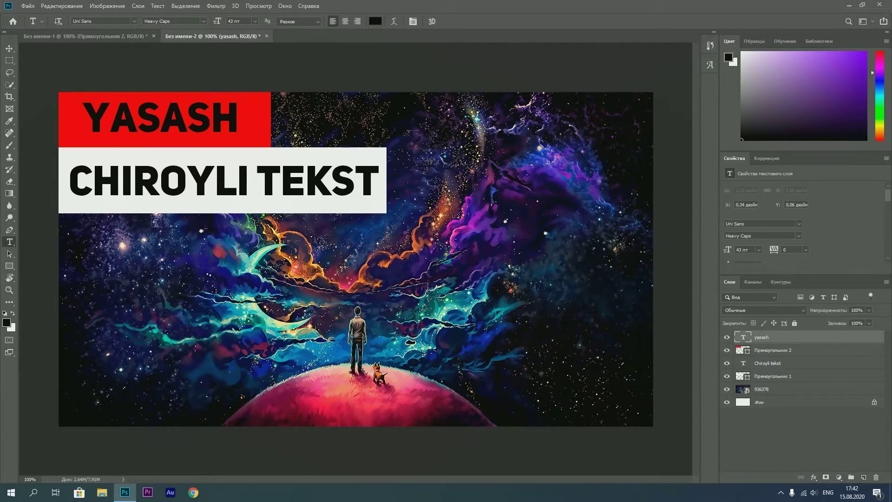
click(9, 84)
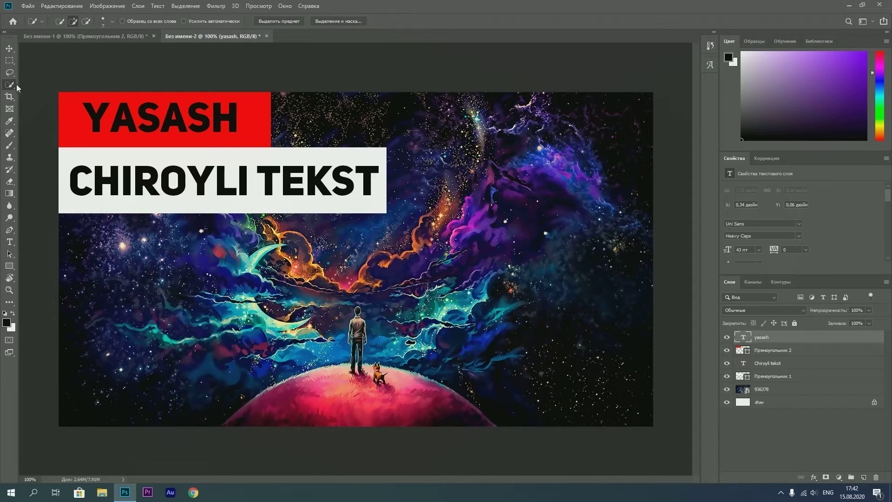
right_click(16, 85)
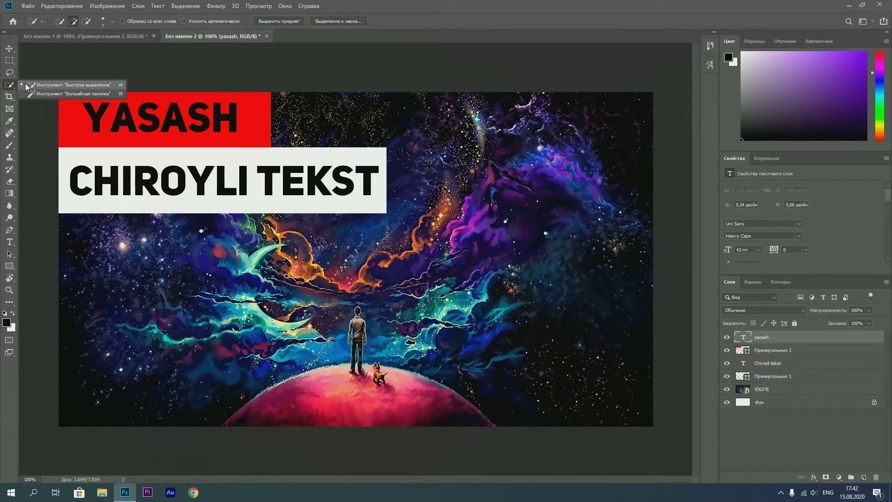
click(68, 86)
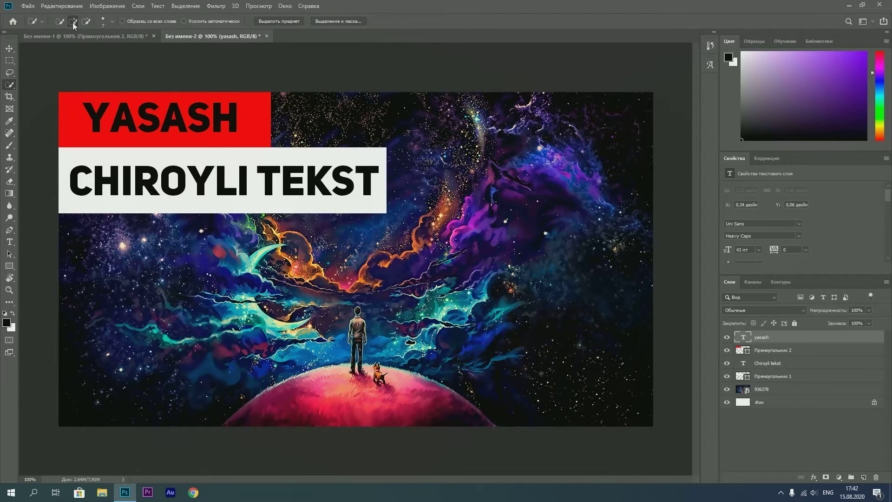
Set the brush to 13 px and select the YASASH letters, then activate Прямоугольник 2
right_click(118, 111)
click(93, 79)
key(bracketleft)
key(bracketleft)
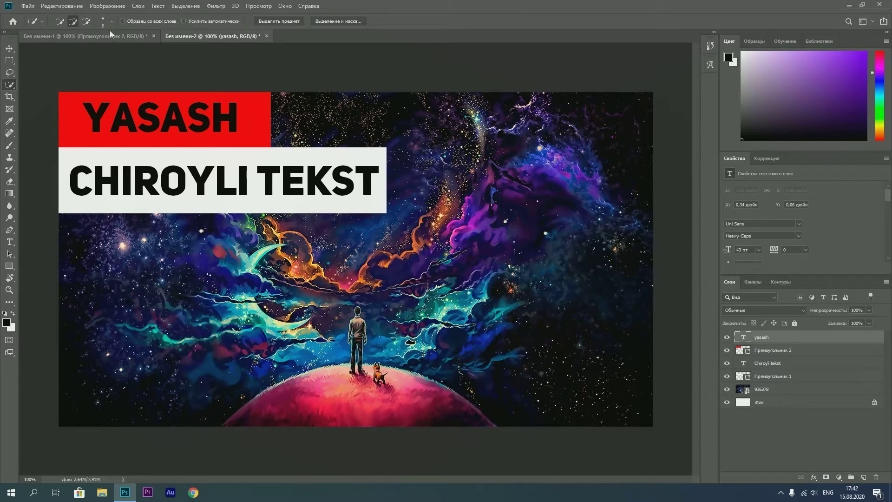
click(111, 22)
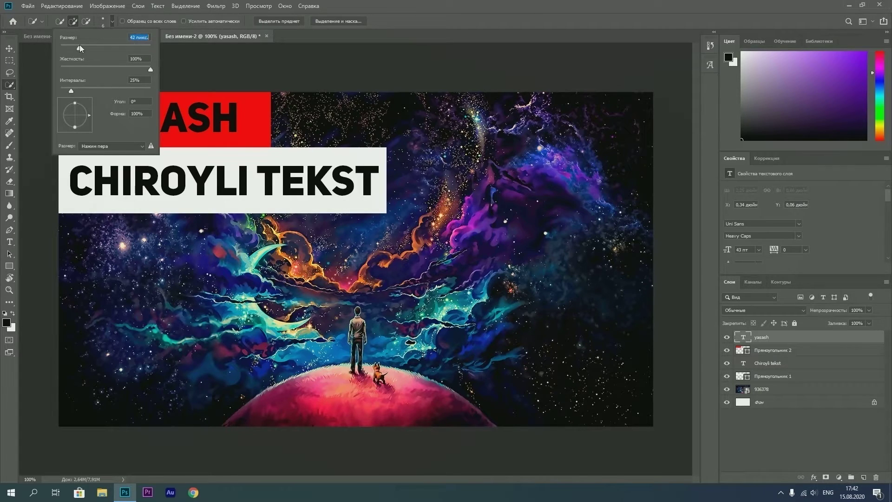
drag(84, 46, 66, 49)
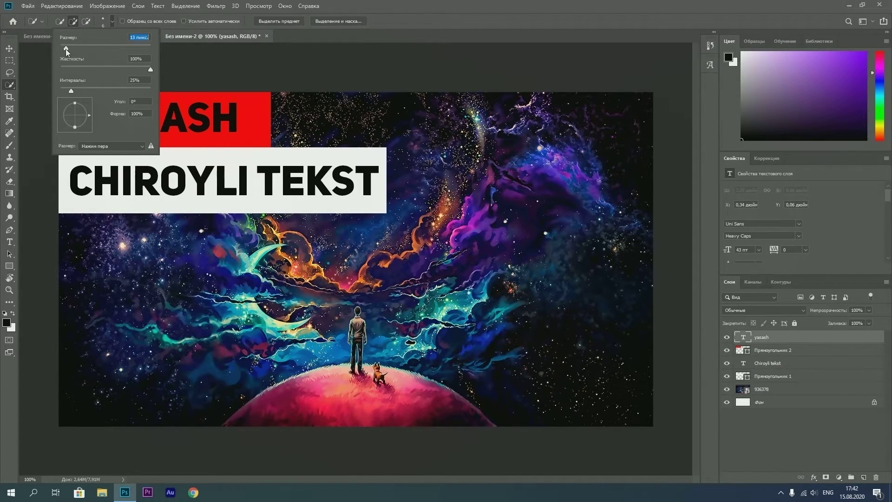
click(188, 66)
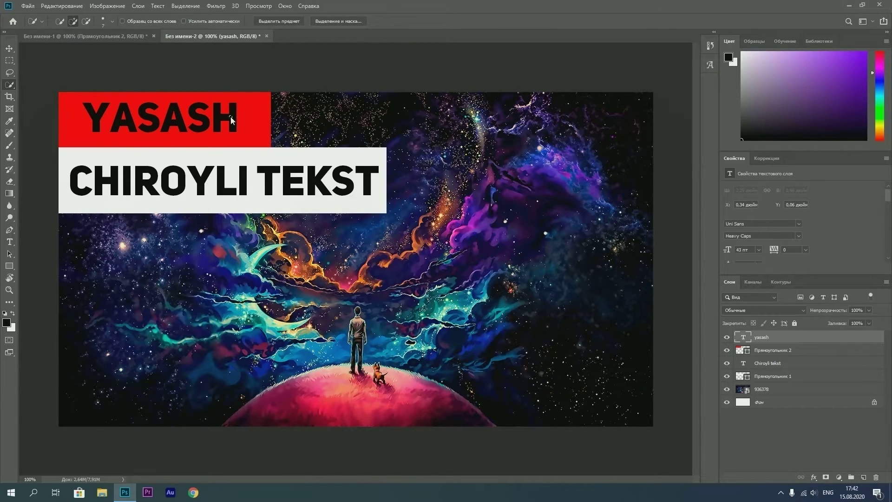
drag(230, 118, 231, 138)
click(798, 353)
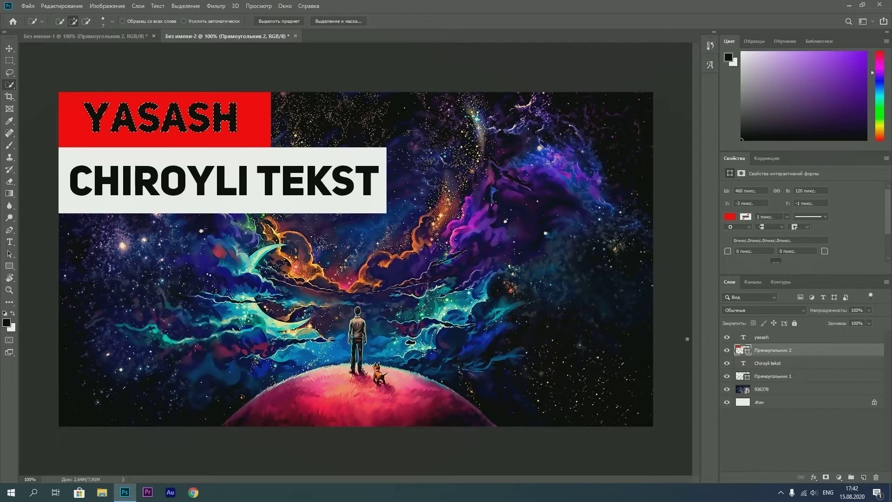
right_click(222, 118)
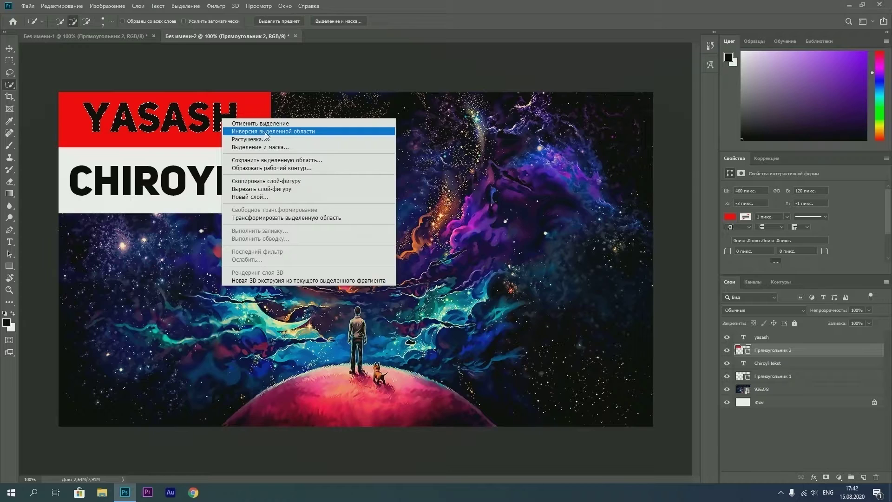
click(256, 132)
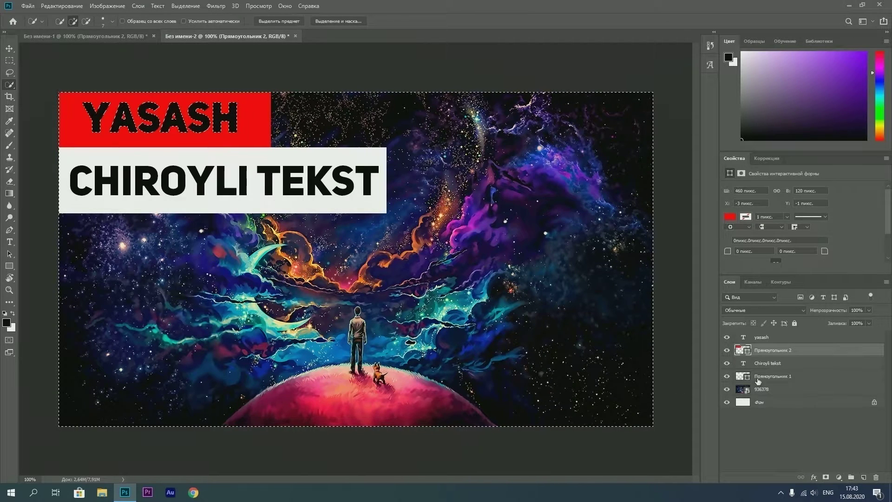
click(825, 478)
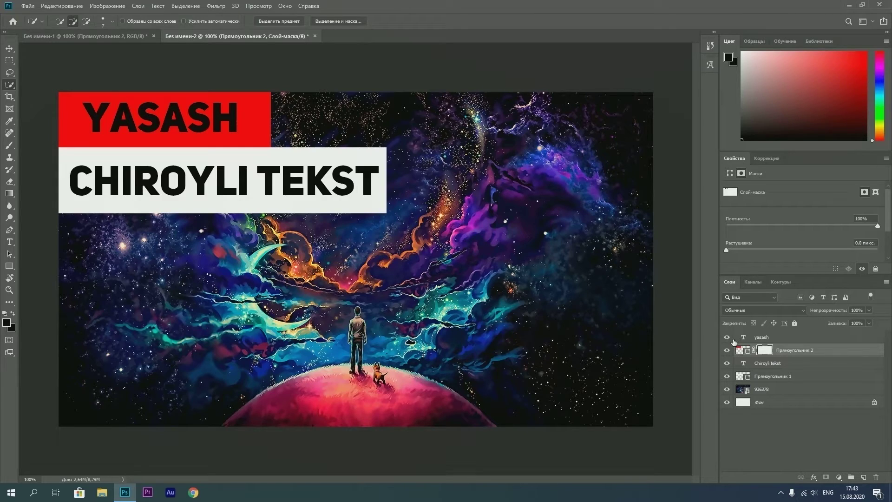
click(728, 337)
click(728, 338)
key(ctrl+t)
drag(242, 122, 303, 132)
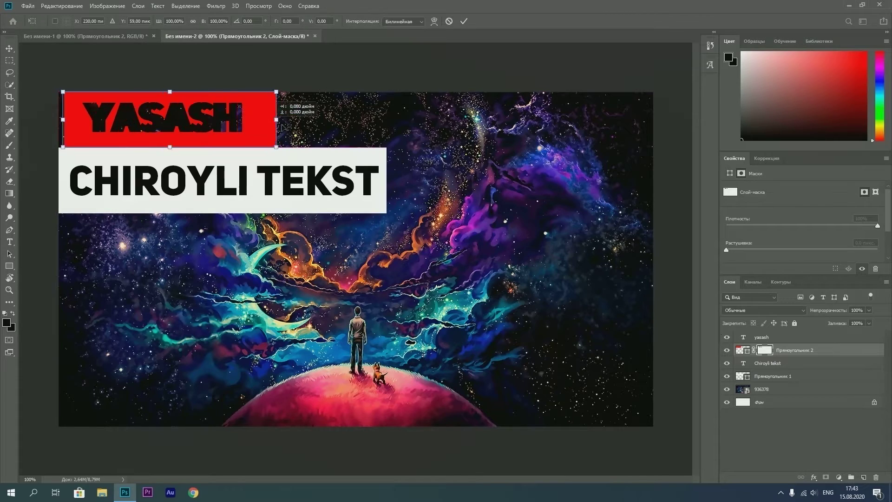
key(ctrl+z)
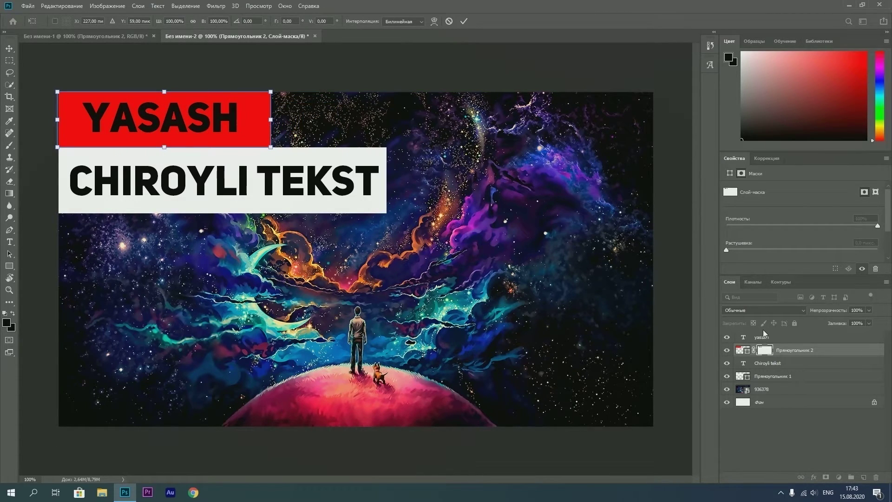
key(w)
click(776, 340)
key(ctrl+t)
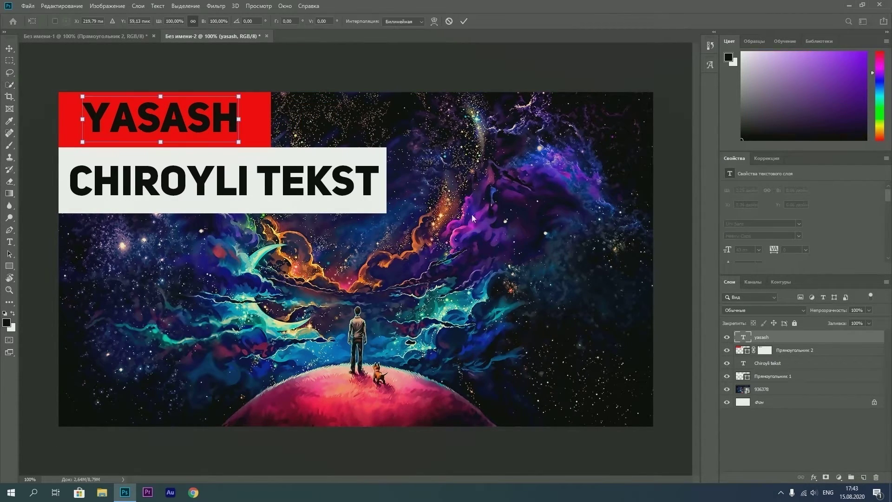
mouse_move(223, 132)
mouse_down()
mouse_move(464, 251)
mouse_move(221, 254)
mouse_up()
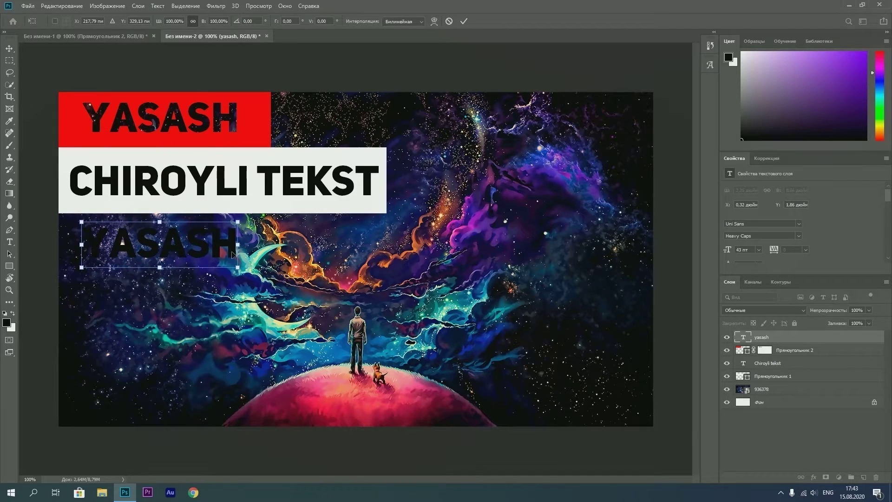
key(Return)
key(w)
Undo the text move, hide the yasash layer, and activate Прямоугольник 2 with the Rectangle tool
key(ctrl+z)
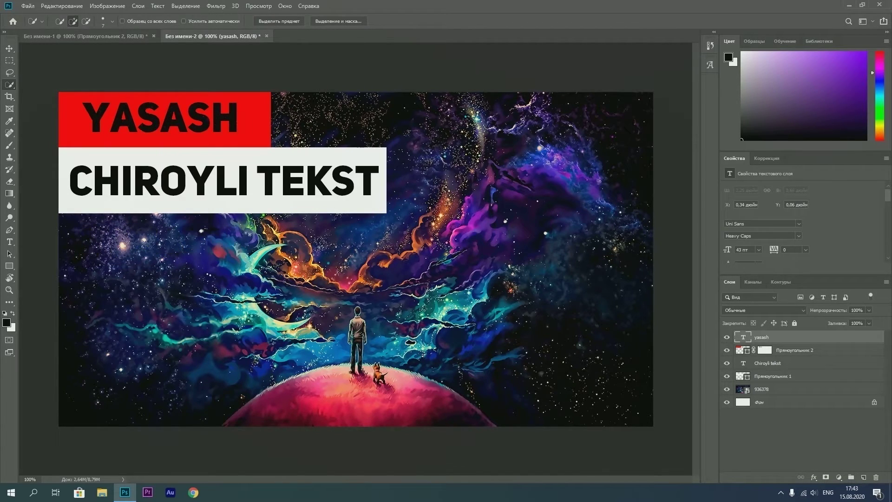
click(727, 338)
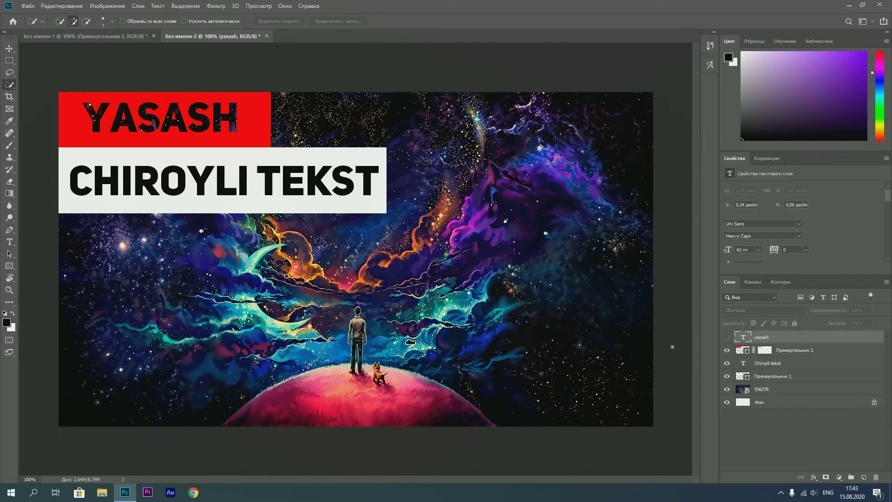
click(742, 348)
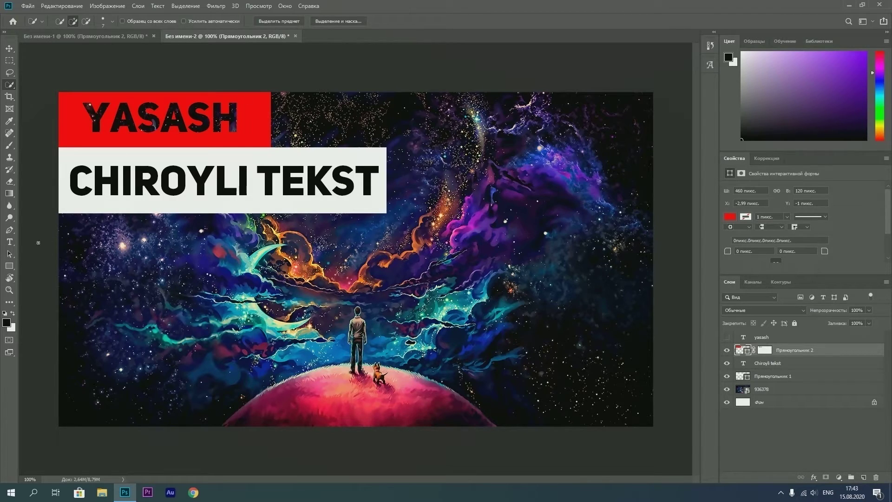
click(17, 266)
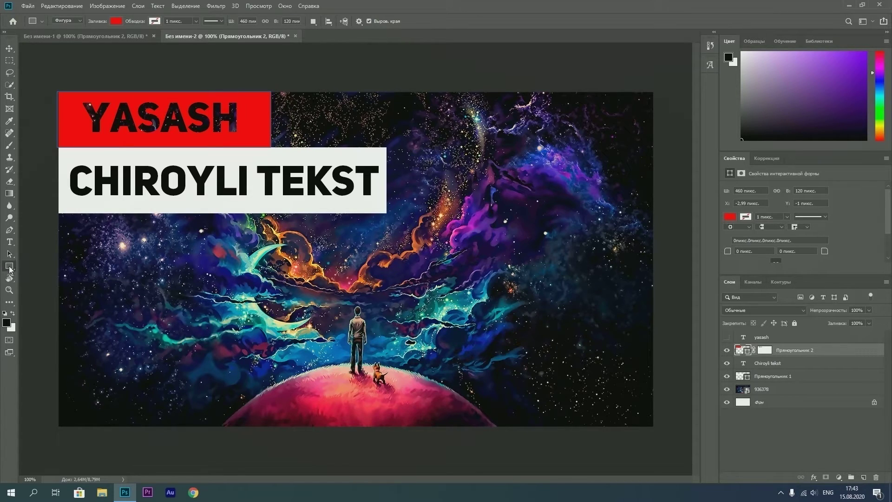
right_click(10, 268)
click(39, 263)
Pull the red box's sides, top and bottom inward to fit the YASASH letters
key(ctrl+t)
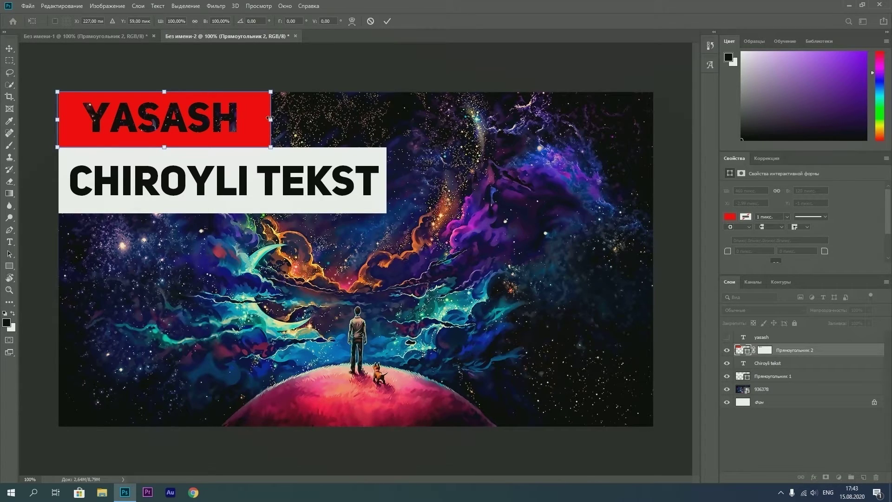
drag(270, 118, 245, 119)
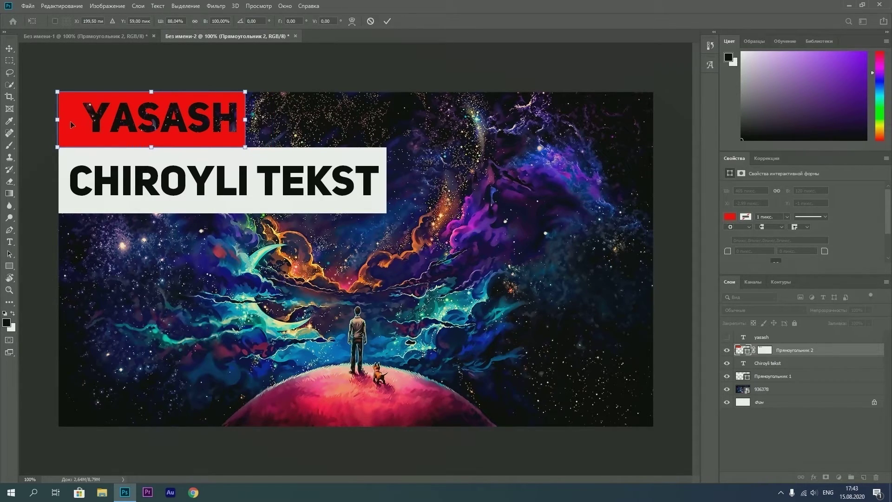
drag(59, 120, 70, 120)
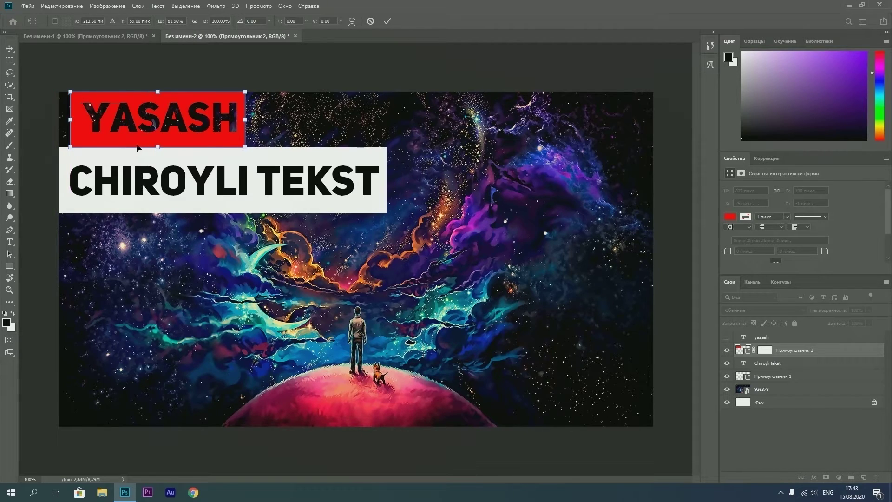
drag(158, 148, 155, 142)
key(Return)
key(u)
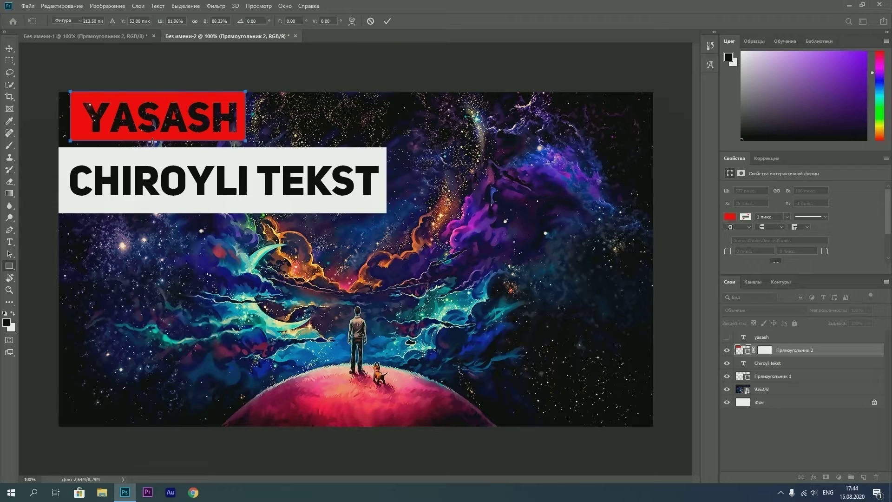
key(ctrl+t)
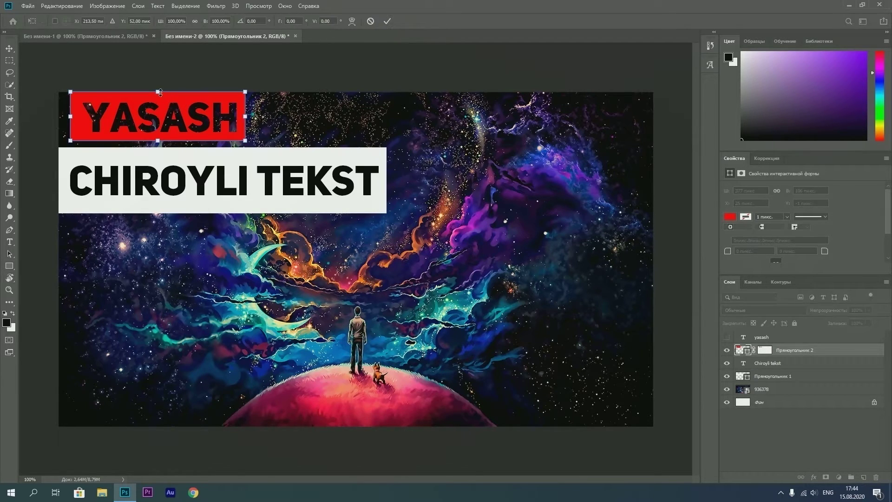
drag(158, 92, 159, 94)
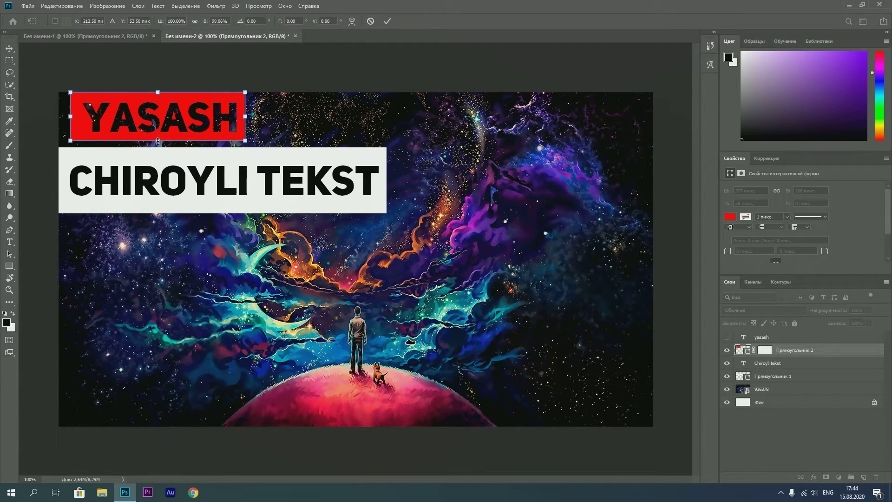
drag(157, 140, 157, 146)
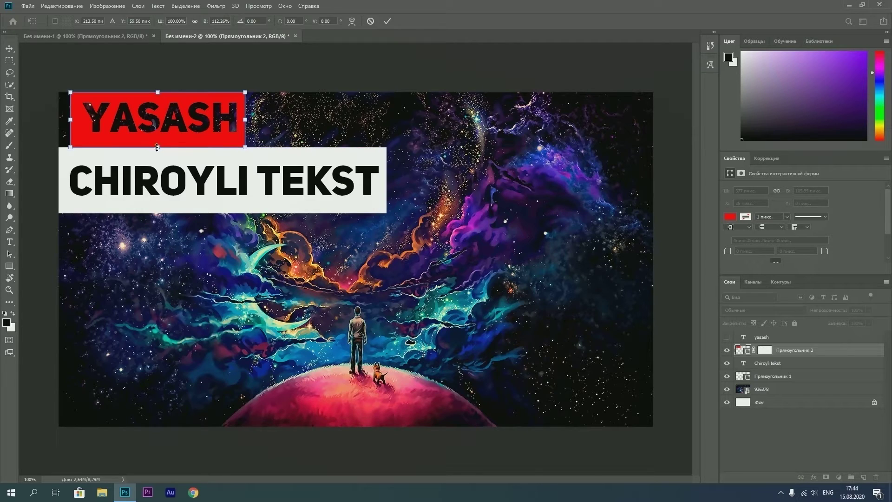
drag(157, 146, 157, 142)
key(Return)
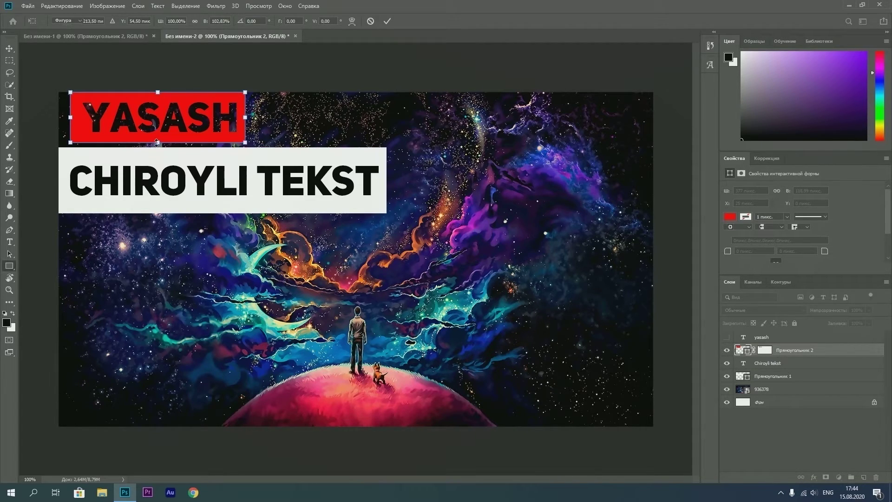
Move the red box toward the top-left corner and shift its shape behind YASASH
key(ctrl+t)
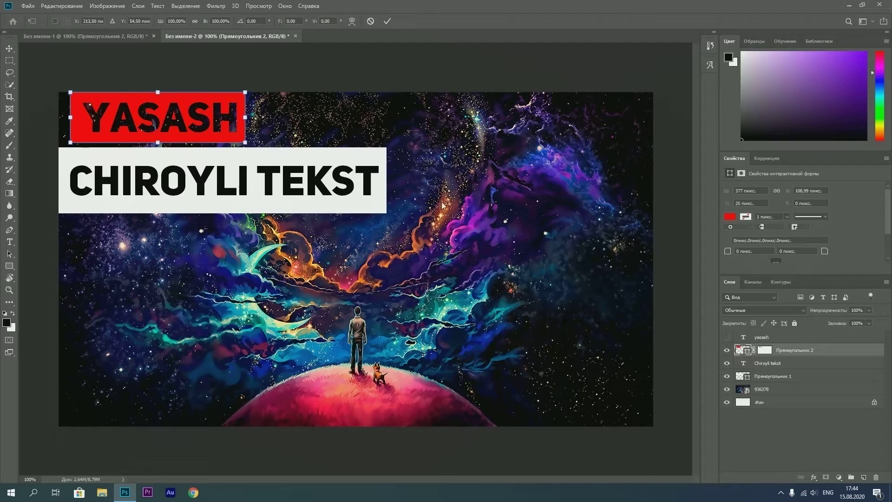
drag(208, 138, 202, 140)
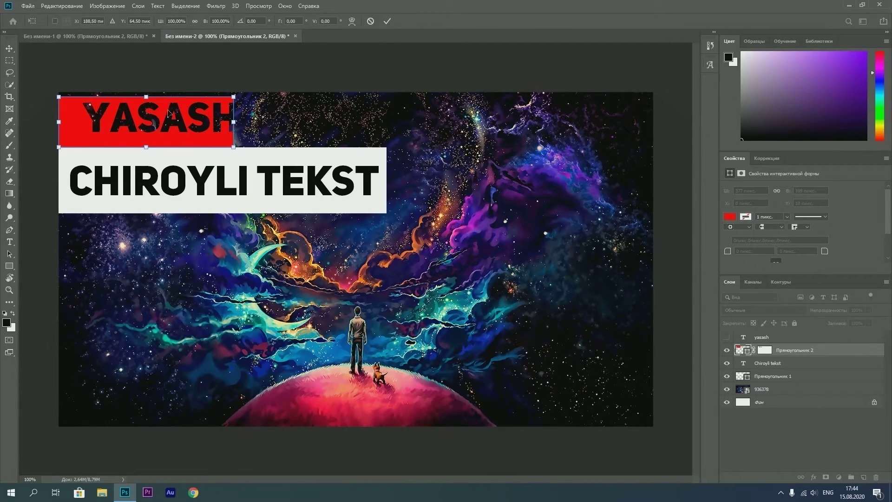
key(Return)
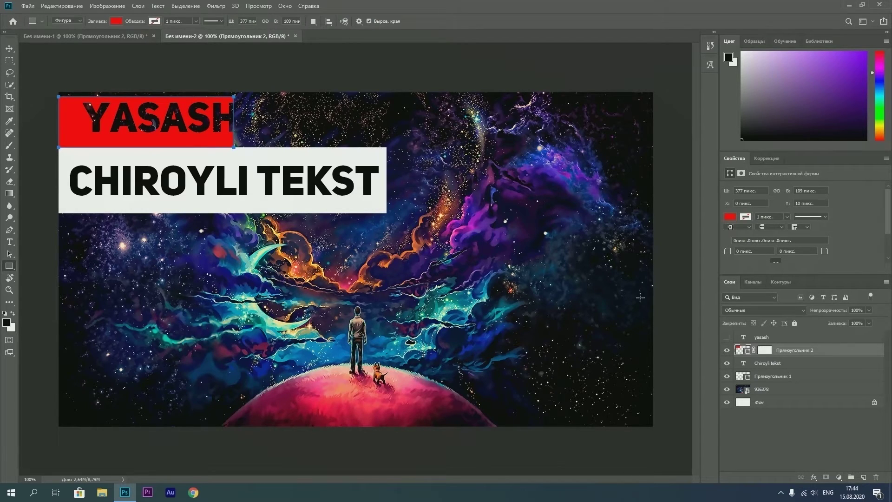
click(764, 350)
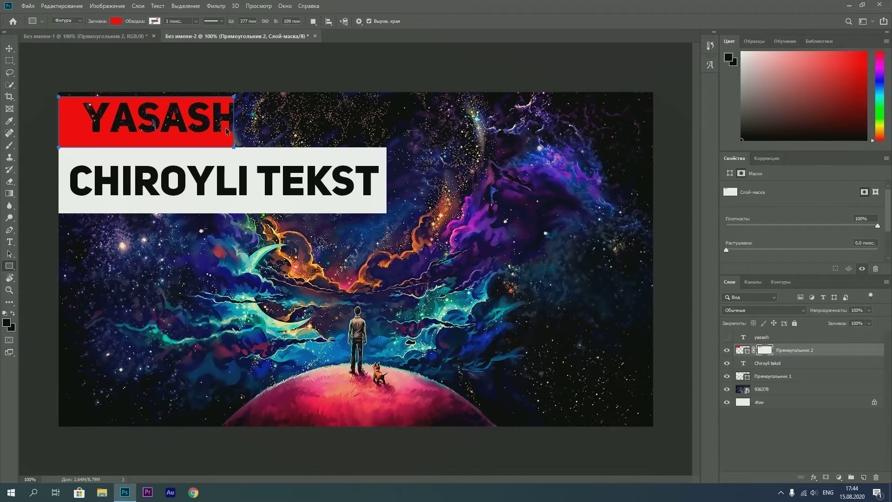
drag(226, 132, 238, 129)
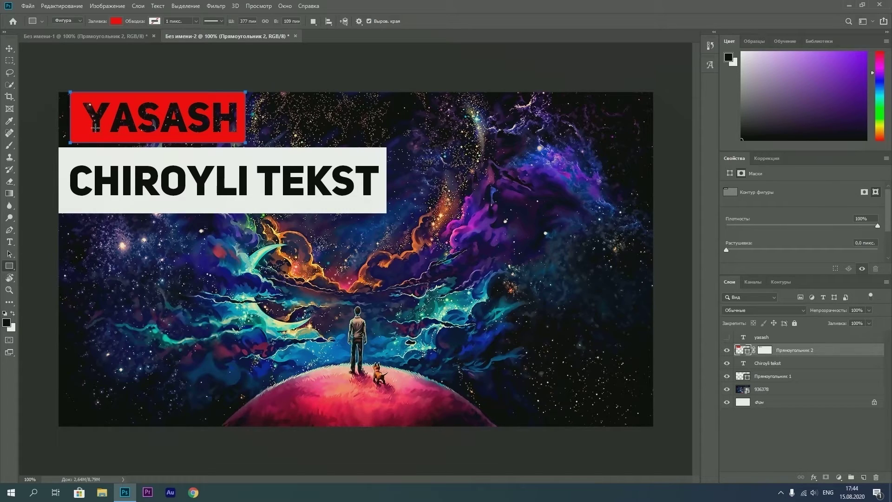
key(Return)
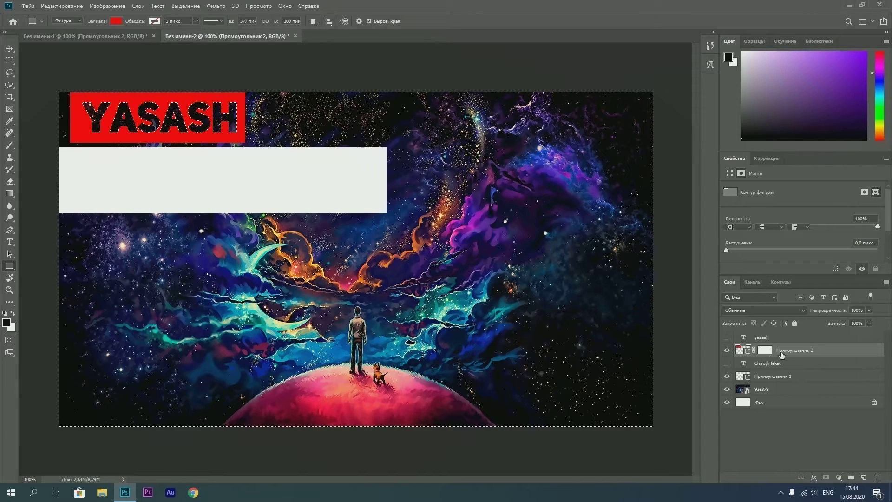
Load the shape's mask as a selection, then clear the selection
click(744, 350)
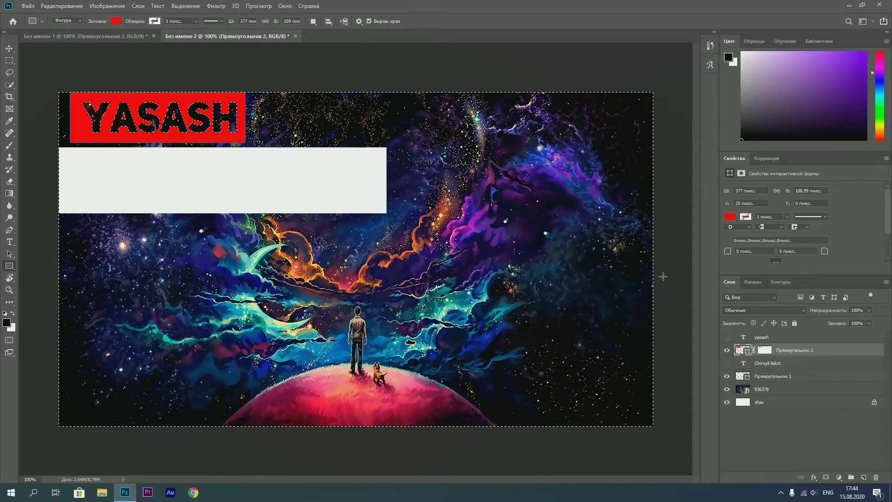
right_click(552, 267)
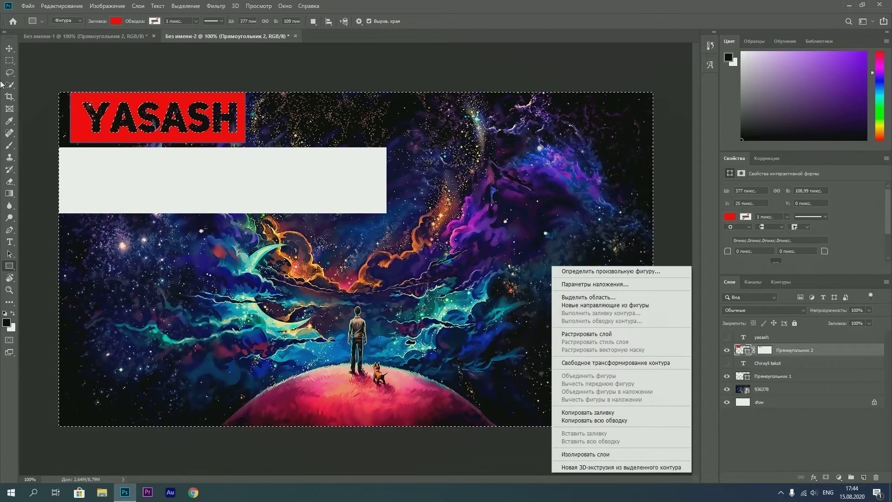
click(10, 61)
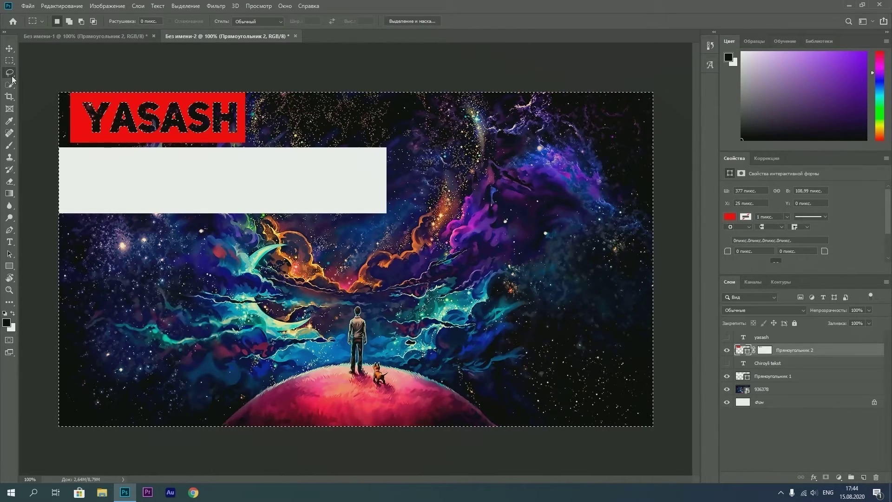
click(10, 73)
click(10, 85)
right_click(150, 132)
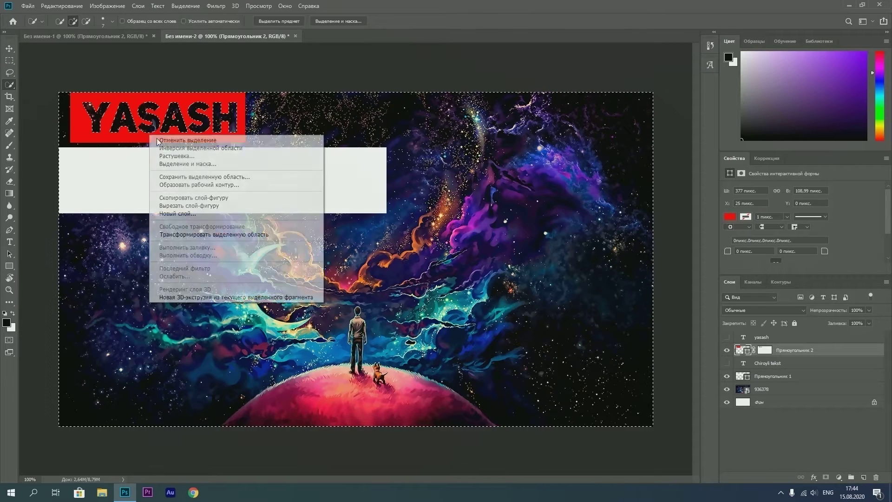
click(186, 140)
Move the red YASASH box into the top-left corner and enlarge it to about 418 × 121 px
key(ctrl+t)
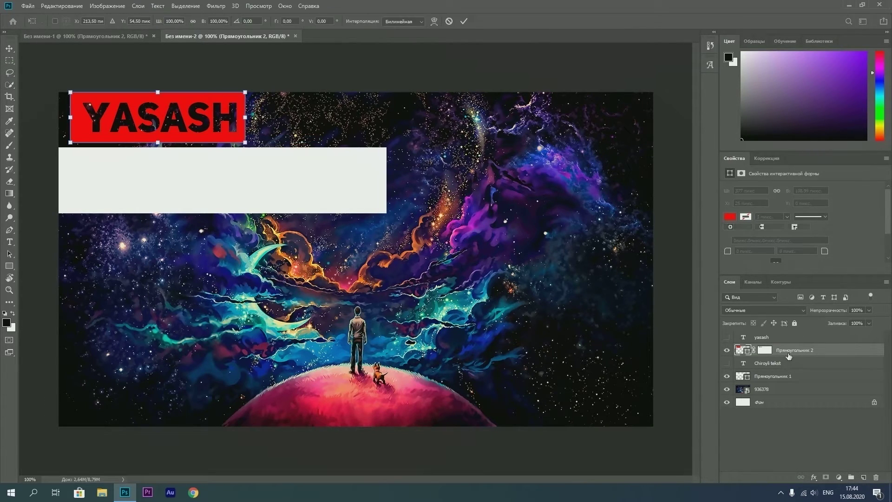
mouse_move(236, 131)
mouse_down()
mouse_move(232, 195)
mouse_move(211, 143)
mouse_move(234, 192)
mouse_move(294, 192)
mouse_move(244, 248)
mouse_move(214, 262)
mouse_up()
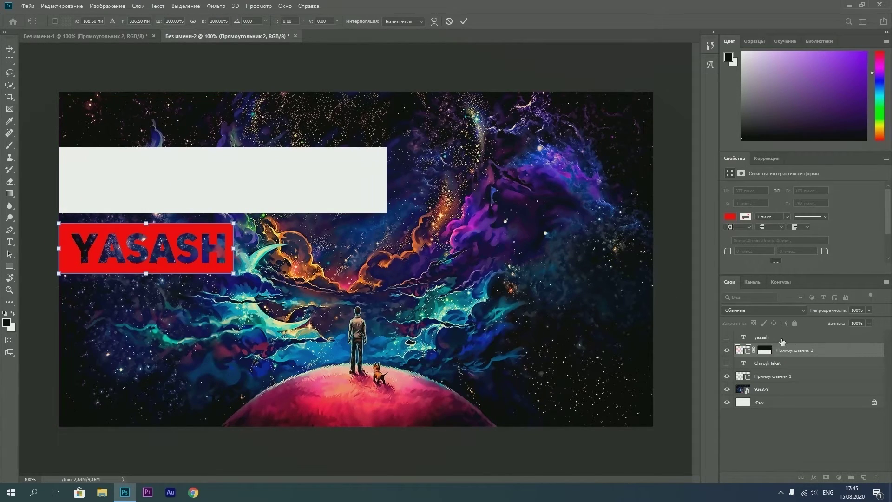
key(w)
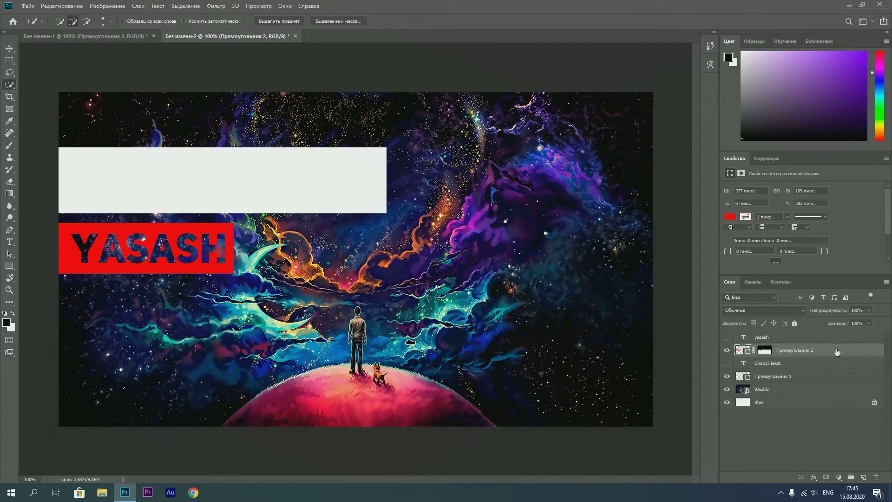
key(ctrl+t)
mouse_move(233, 246)
mouse_down()
mouse_move(249, 235)
mouse_move(222, 129)
mouse_up()
mouse_move(234, 98)
mouse_down()
mouse_move(246, 97)
mouse_move(223, 99)
mouse_move(183, 132)
mouse_move(389, 125)
mouse_move(478, 139)
mouse_move(586, 123)
mouse_move(584, 87)
mouse_move(442, 101)
mouse_move(385, 79)
mouse_move(365, 95)
mouse_move(253, 96)
mouse_move(181, 121)
mouse_move(253, 119)
mouse_up()
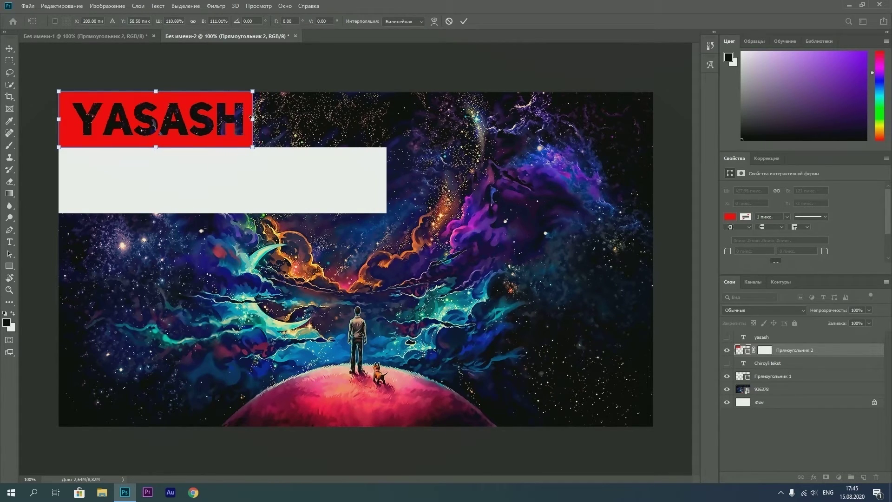
key(w)
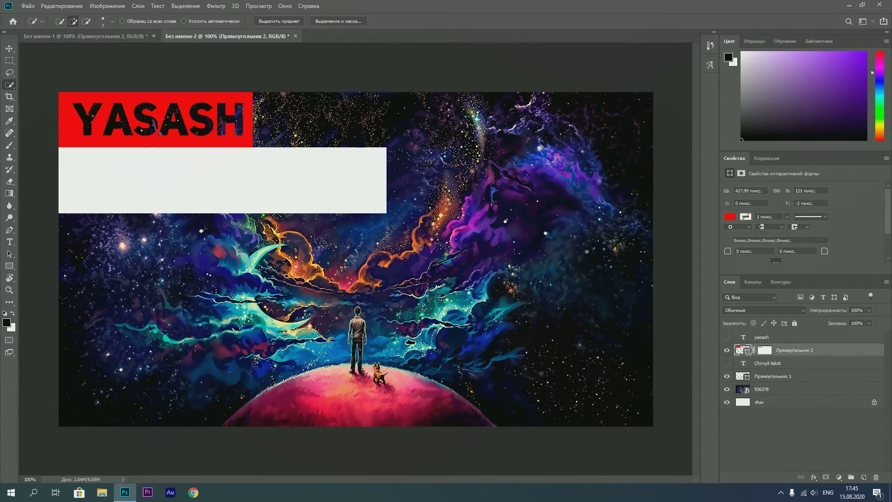
Show CHIROYLI TEKST, add a new layer, compare with the SIRLARI reference, and start bottom text
click(727, 363)
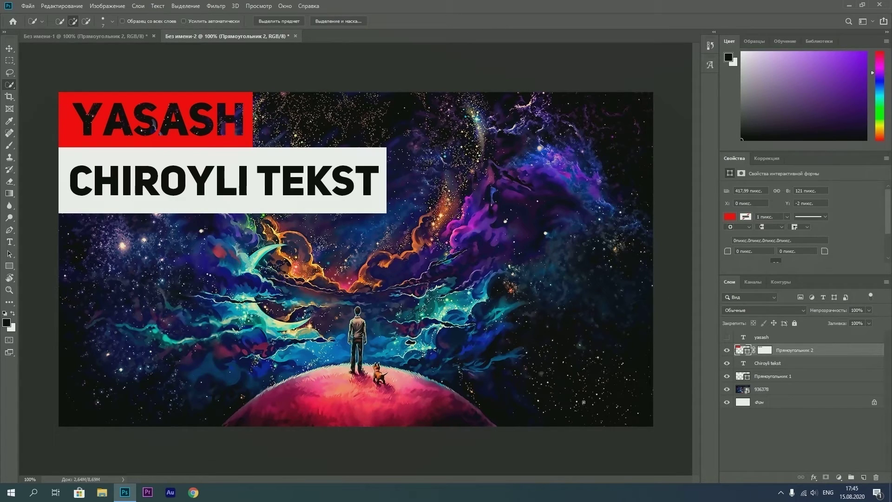
click(864, 477)
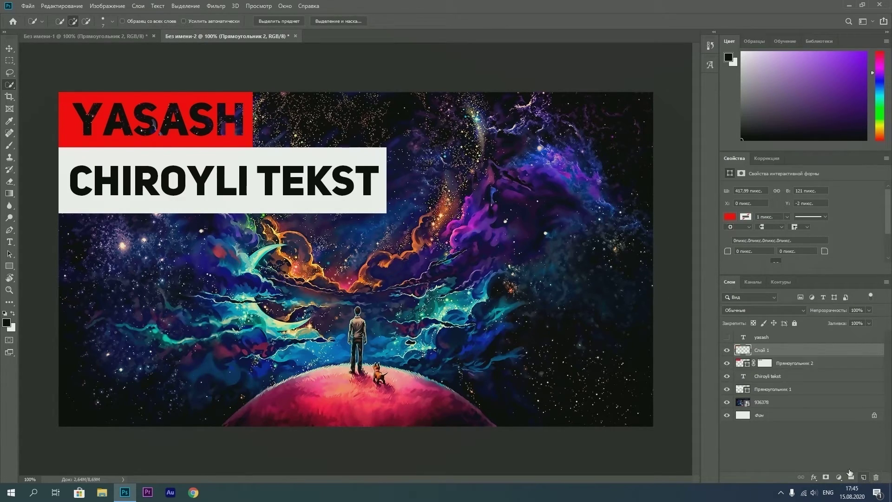
click(84, 36)
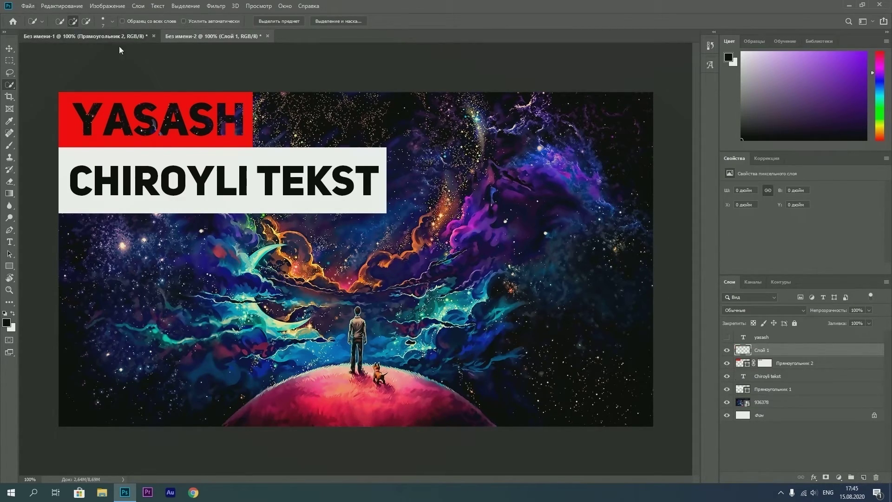
click(204, 36)
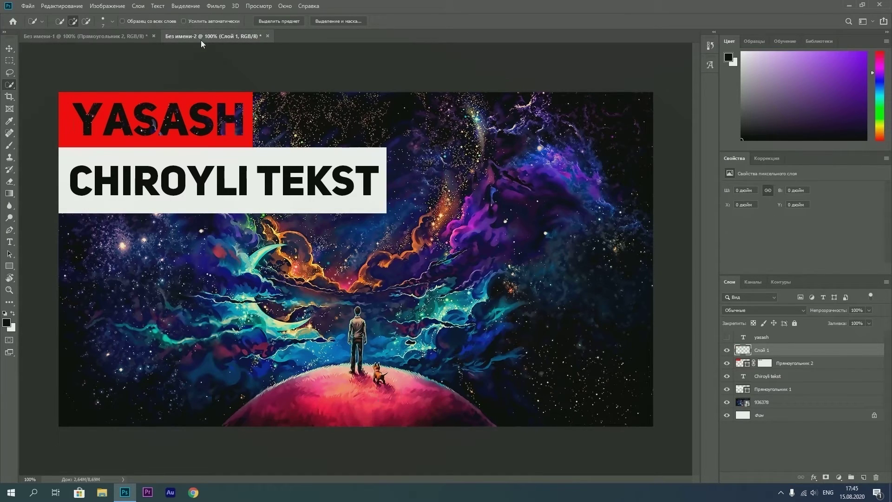
click(146, 35)
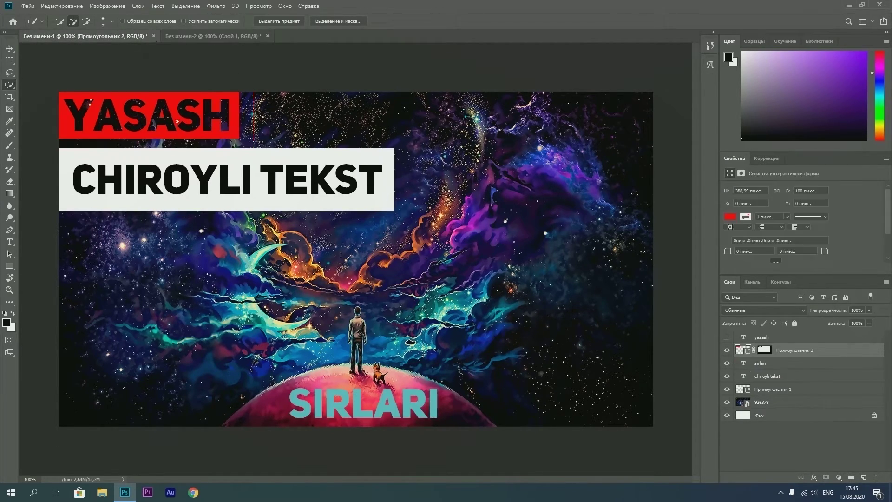
click(228, 38)
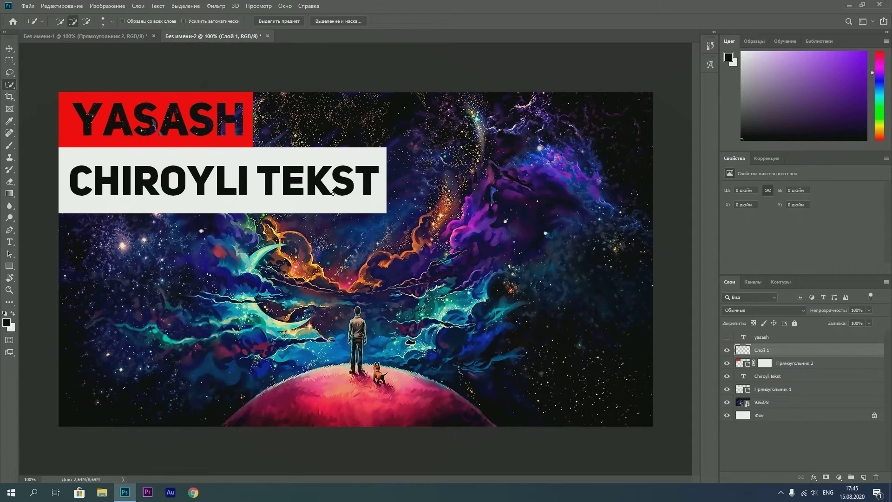
key(t)
click(319, 412)
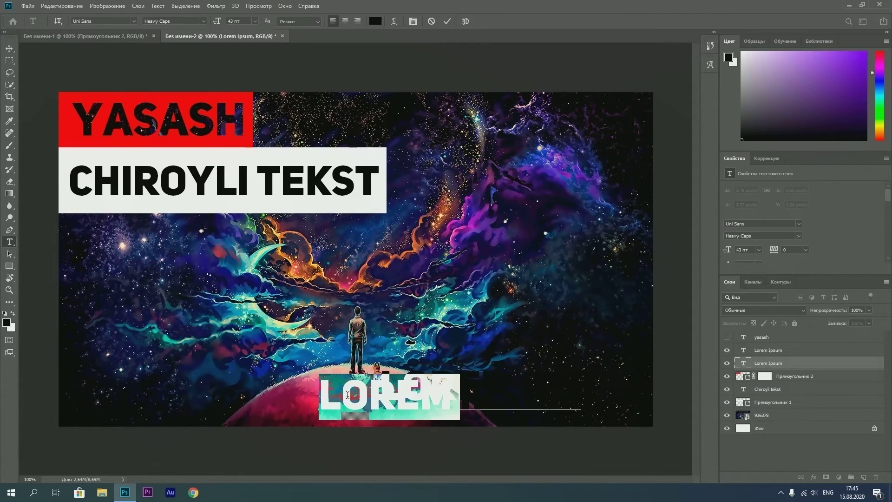
Commit the Lorem Ipsum placeholder, delete its duplicate layer, and drag the text left near the bottom
key(ctrl)
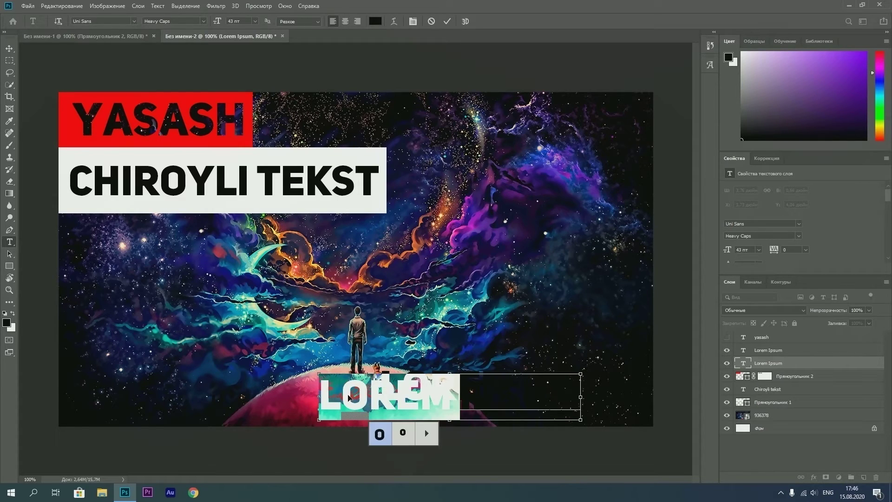
click(432, 367)
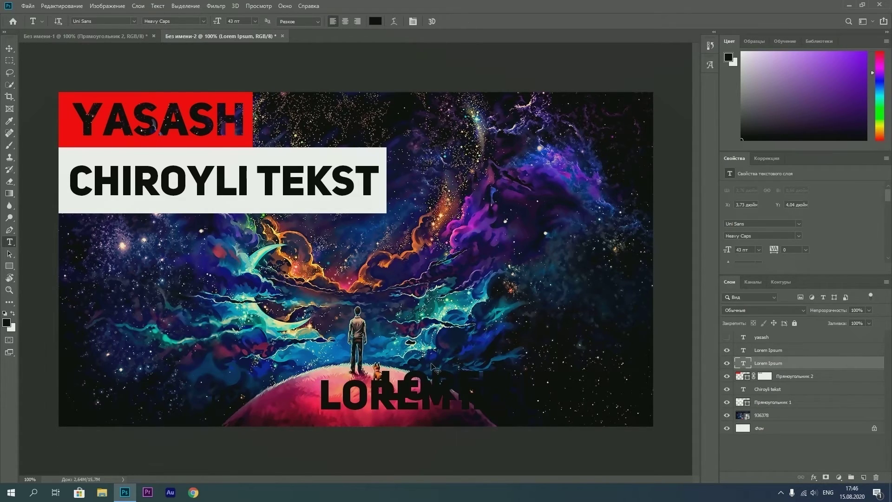
key(Delete)
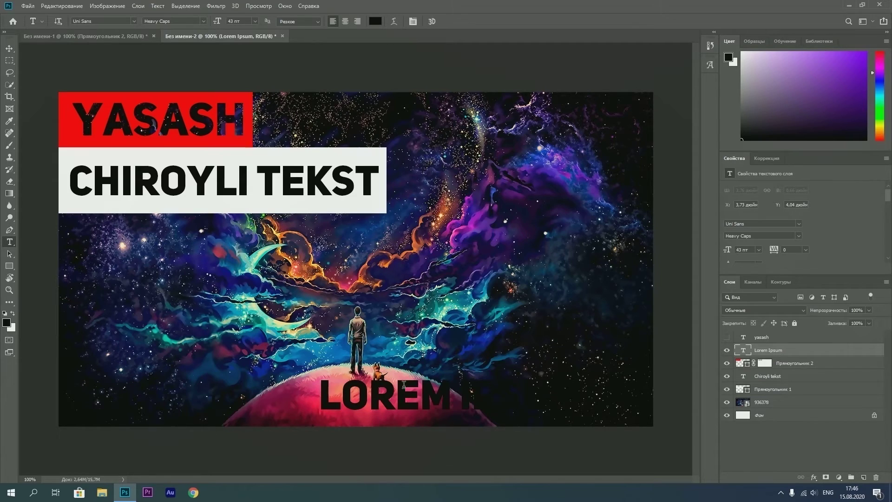
click(396, 391)
triple_click(396, 390)
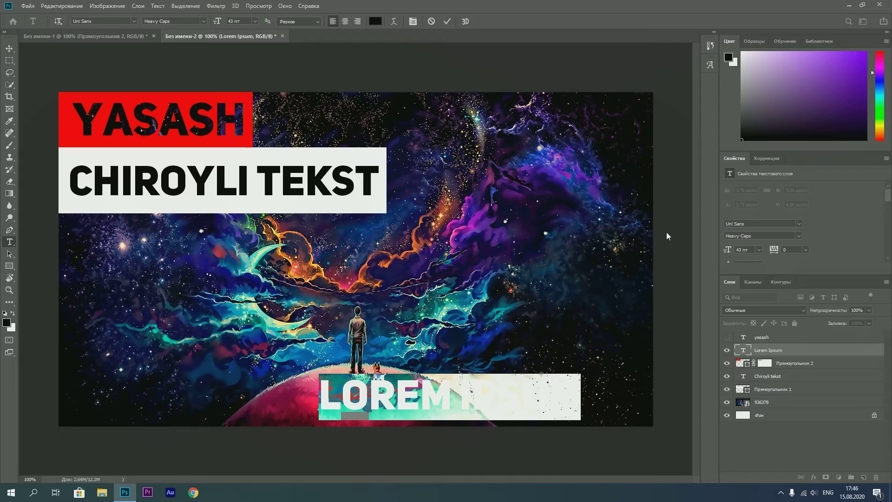
drag(425, 432, 358, 437)
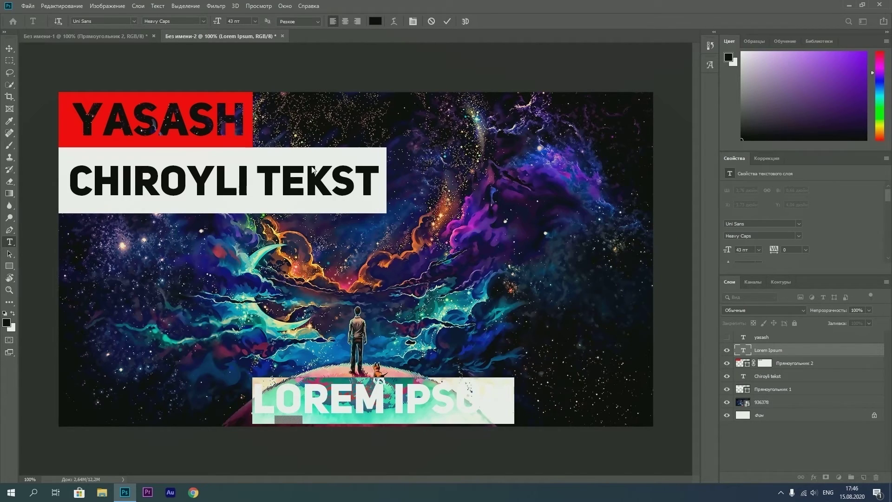
Colour the text pale mint #aae3cb, sampled from the moon in the artwork
click(376, 21)
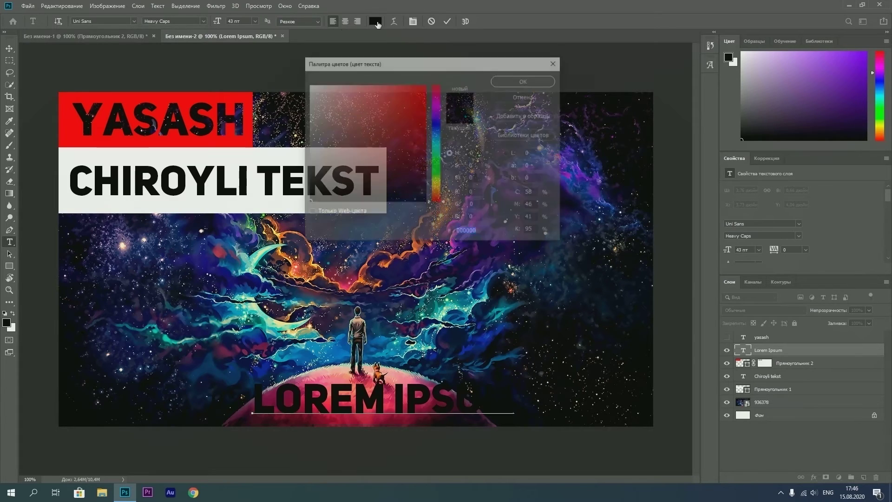
click(391, 92)
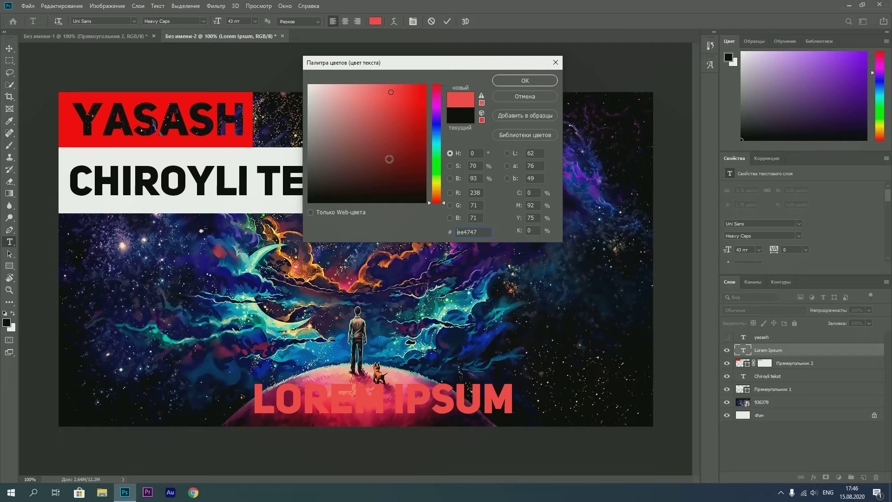
click(352, 279)
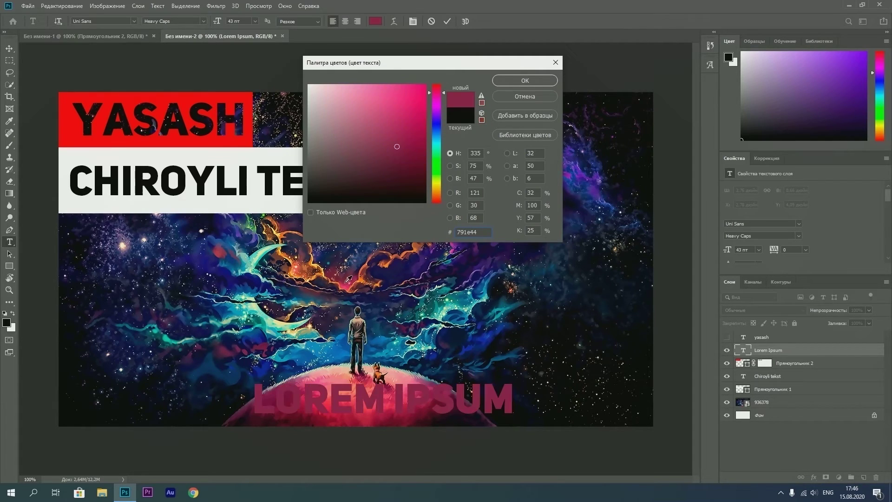
click(276, 315)
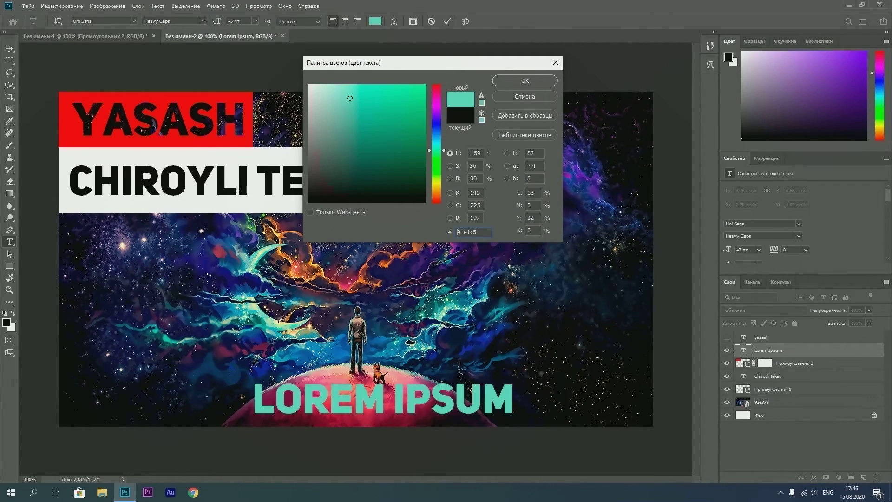
click(279, 320)
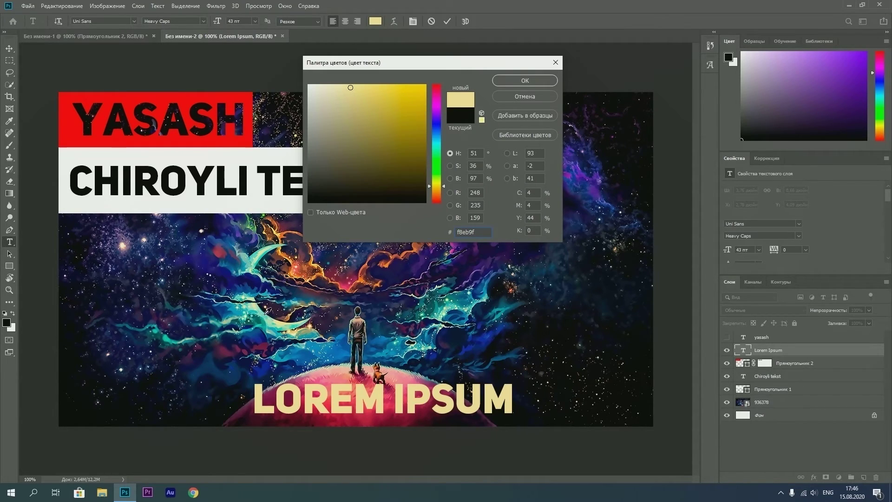
click(272, 314)
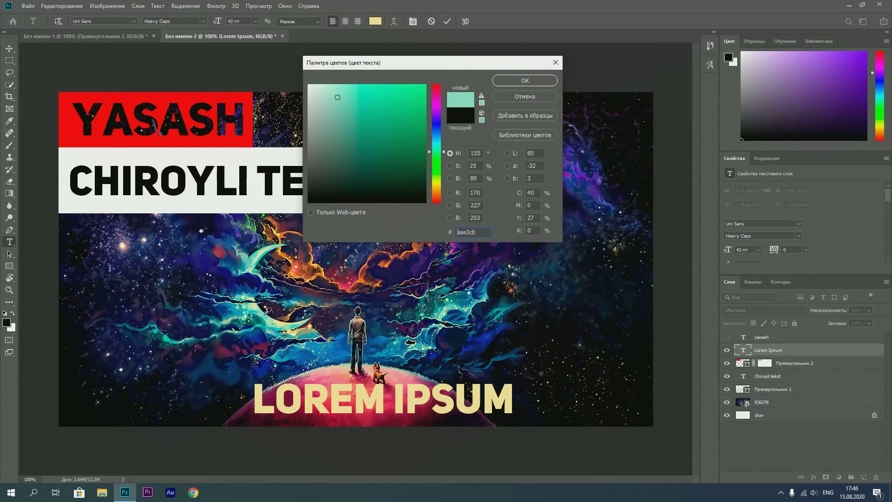
click(532, 82)
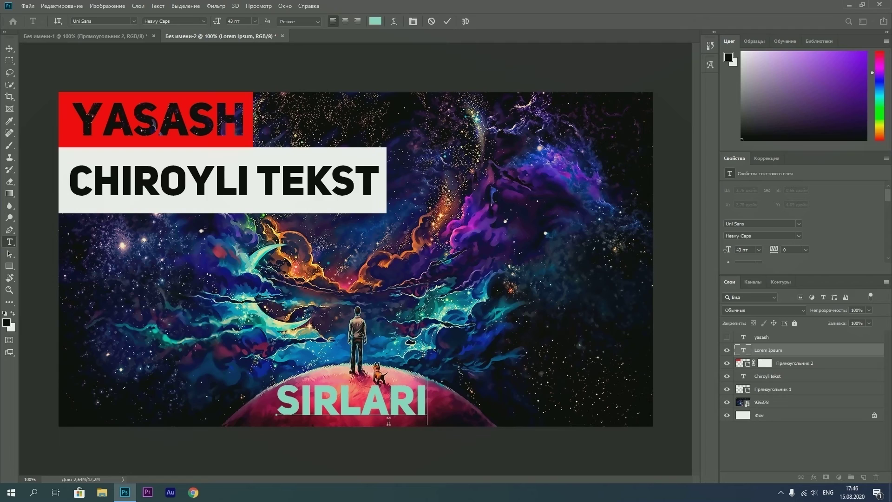
Nudge the SIRLARI text slightly right to centre it over the planet
drag(392, 430, 398, 427)
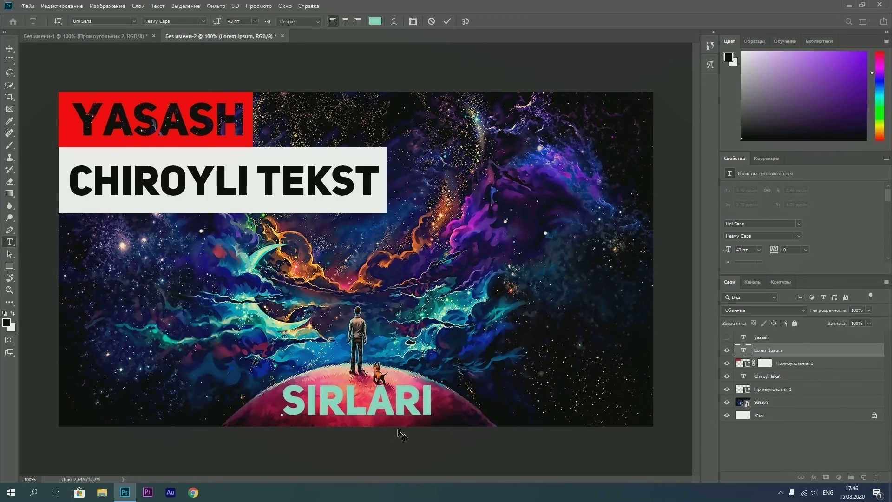